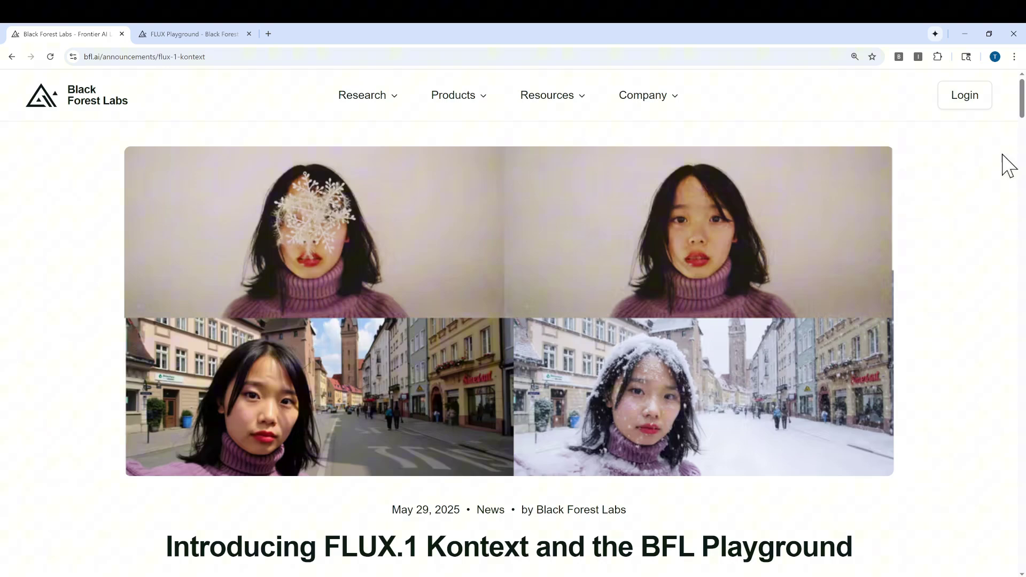
- Scroll to the article's closing BFL Playground section at playground.bfl.ai
scroll(1024, 245, "down", 1)
scroll(1024, 245, "down", 6)
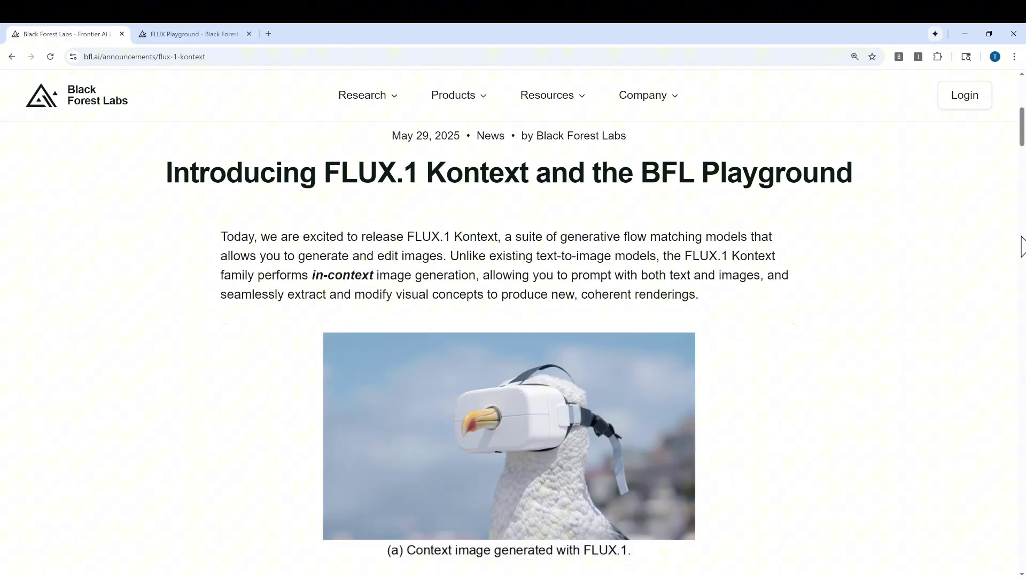
scroll(1022, 247, "down", 1)
scroll(1020, 250, "up", 1)
scroll(1015, 303, "down", 4)
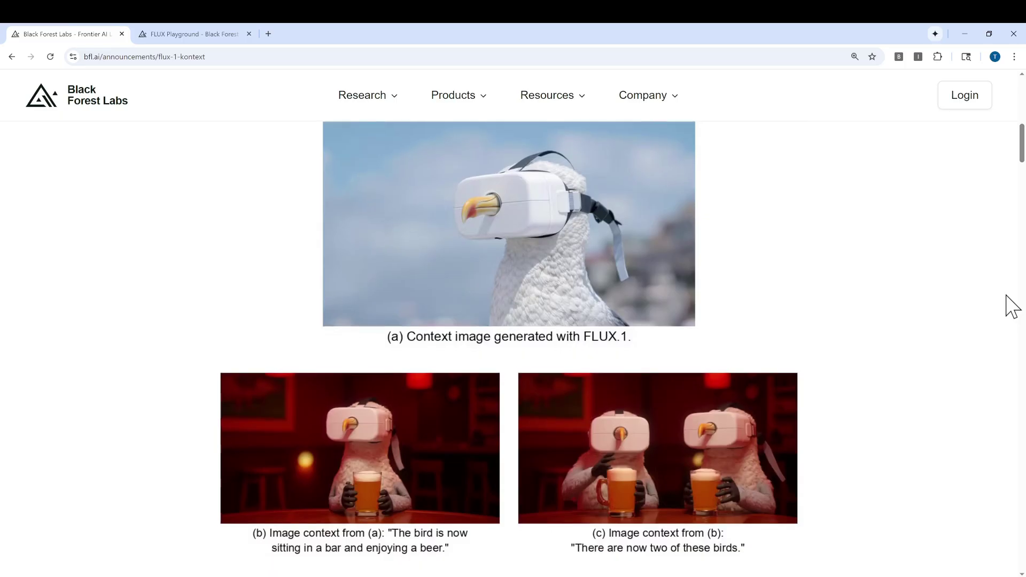
scroll(1012, 306, "down", 2)
scroll(1011, 306, "up", 12)
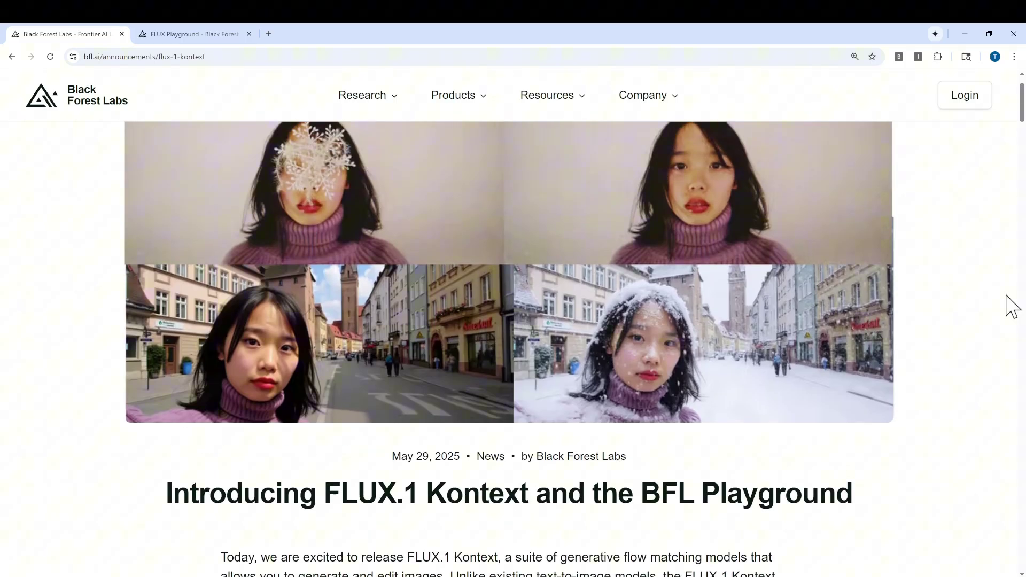
scroll(1012, 306, "up", 1)
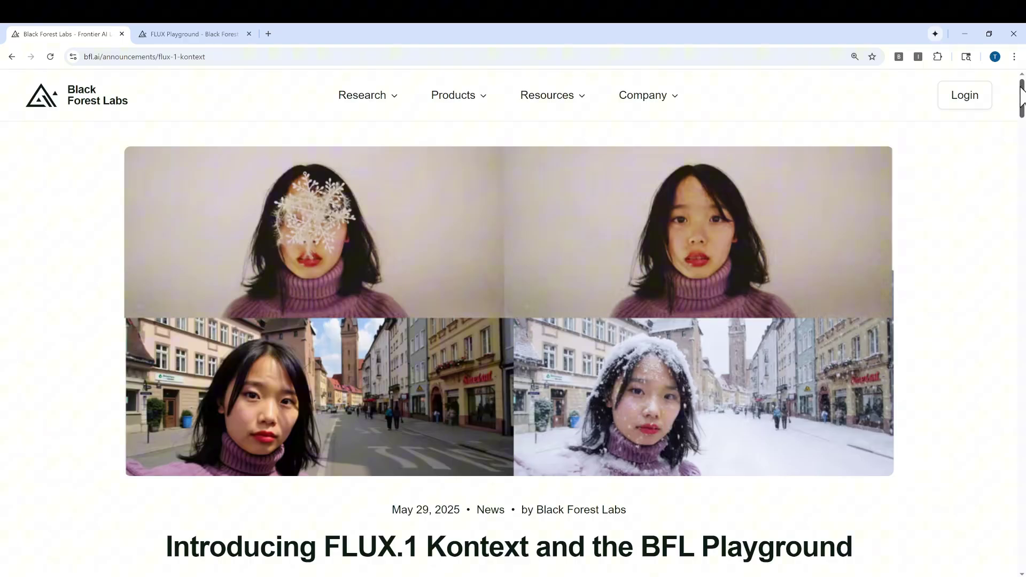
left_click_drag(1020, 96, 1019, 508)
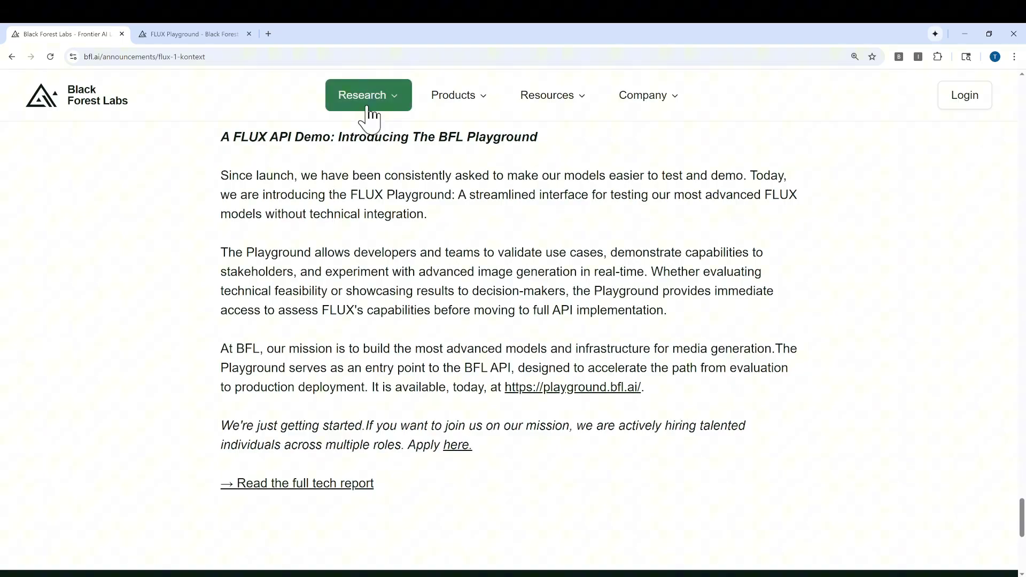
- Switch to the FLUX Playground tab and go to the Generate page with FLUX.1 Kontext [pro]
left_click(214, 36)
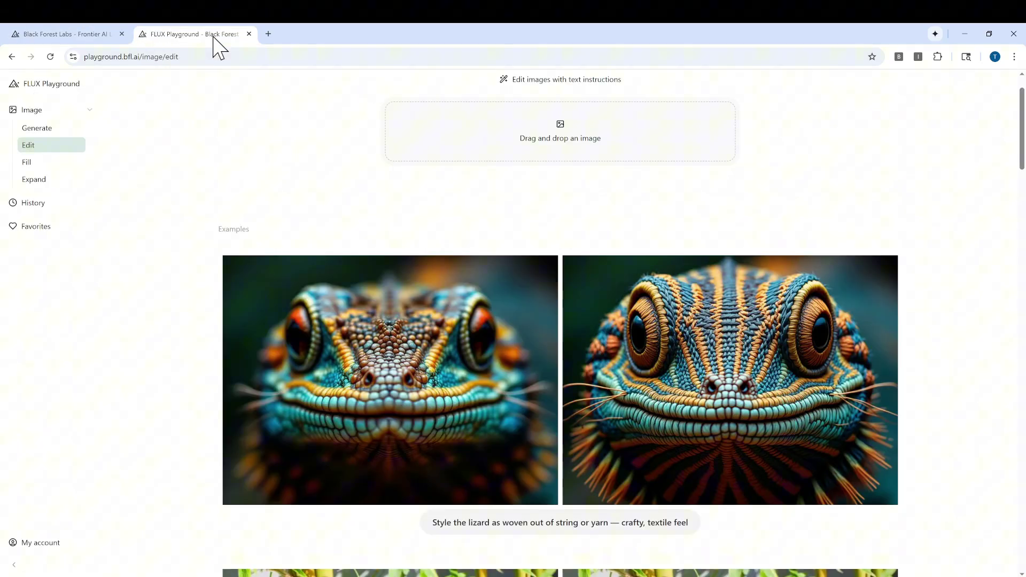
scroll(304, 183, "up", 1)
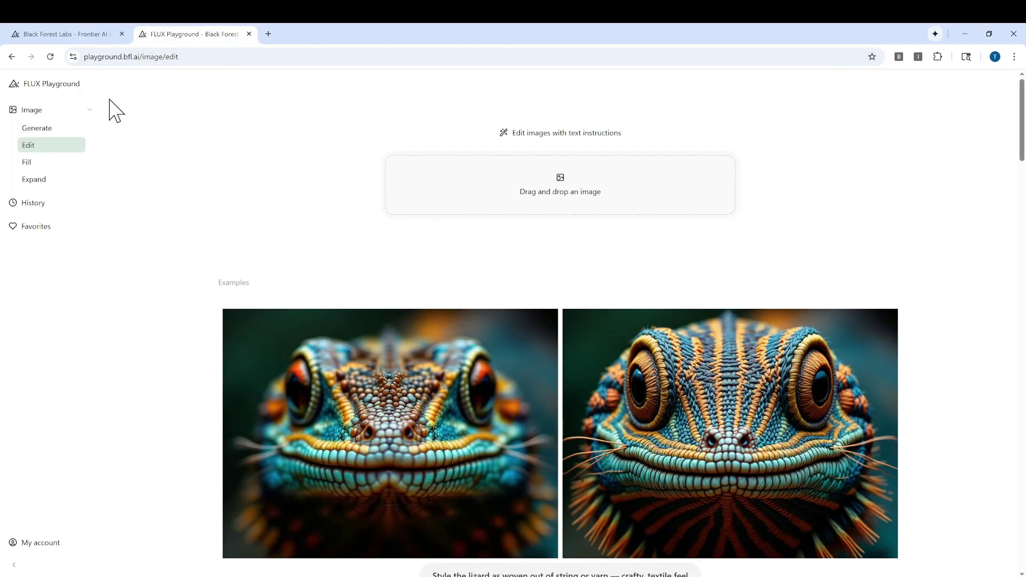
left_click(58, 86)
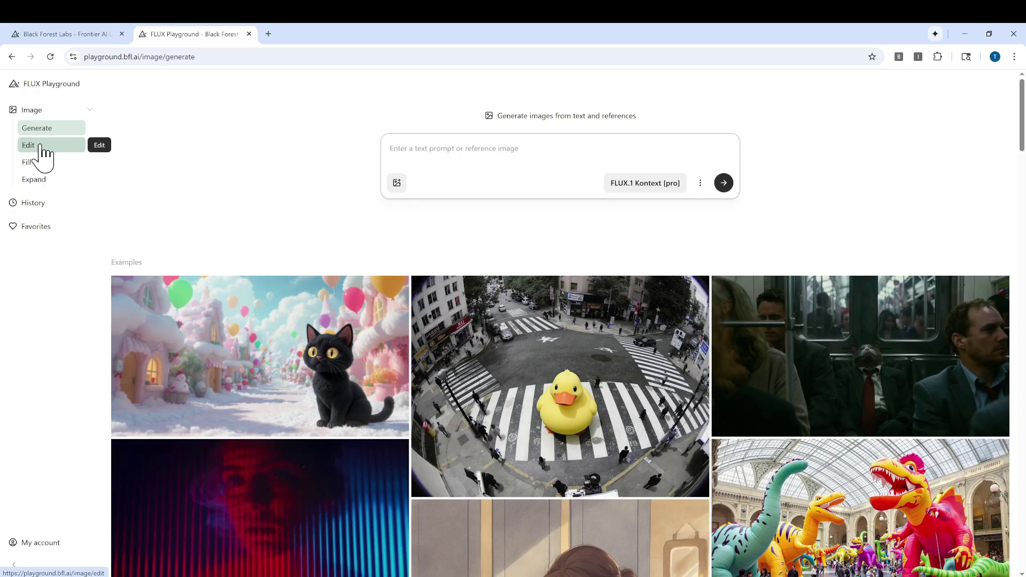
- Go to the Edit page and scroll to the frog-to-panda KONTEXT comic cover example
left_click(42, 153)
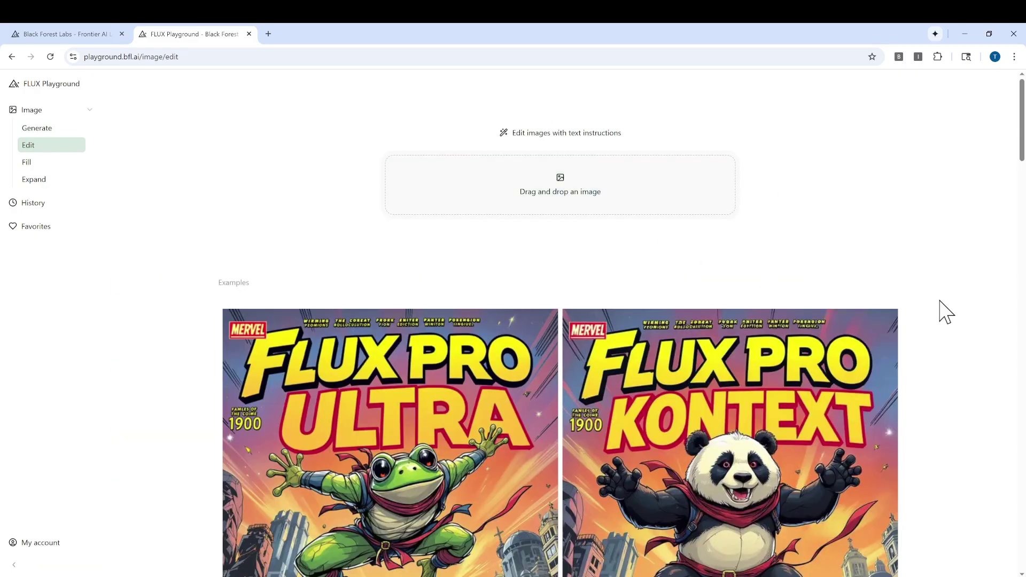
scroll(945, 313, "down", 4)
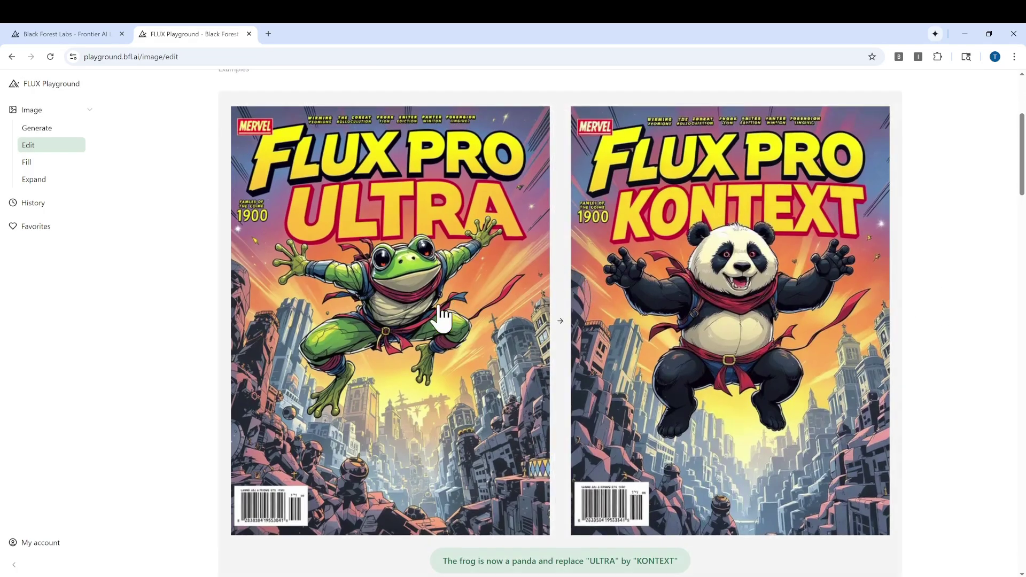
scroll(442, 319, "down", 1)
scroll(441, 319, "up", 1)
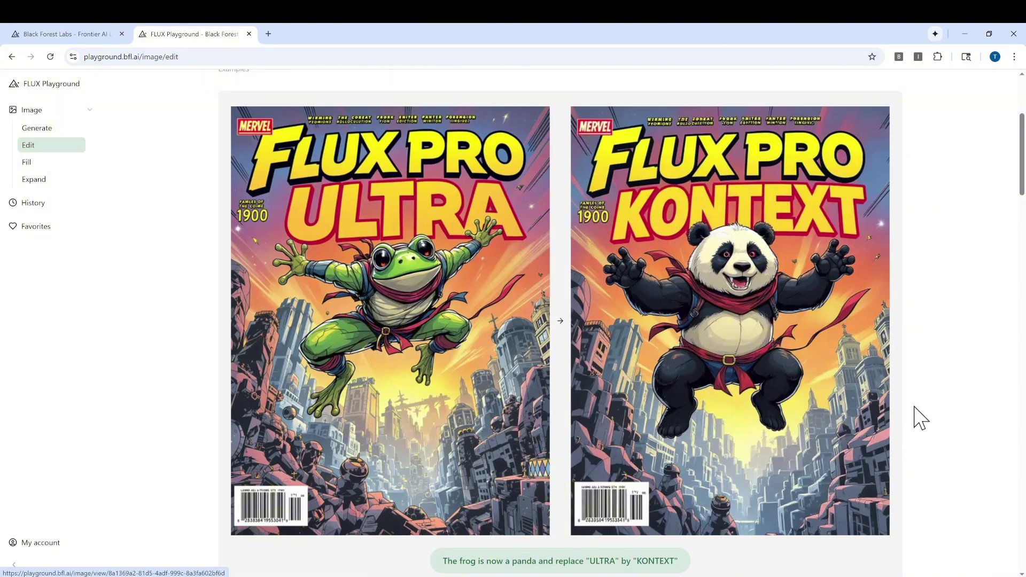
scroll(321, 357, "down", 3)
scroll(321, 356, "down", 2)
scroll(321, 357, "down", 3)
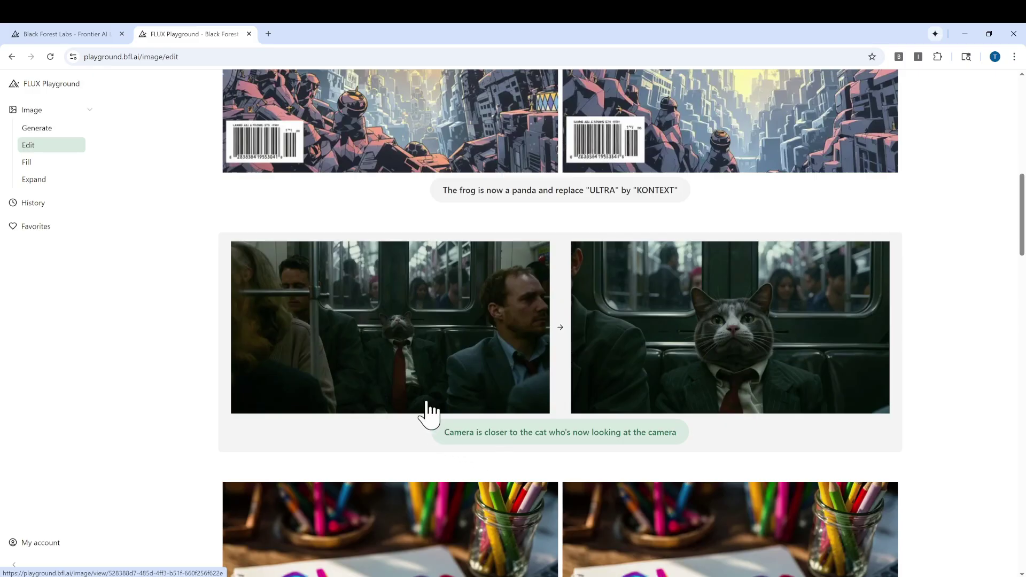
scroll(550, 443, "down", 6)
scroll(550, 447, "up", 1)
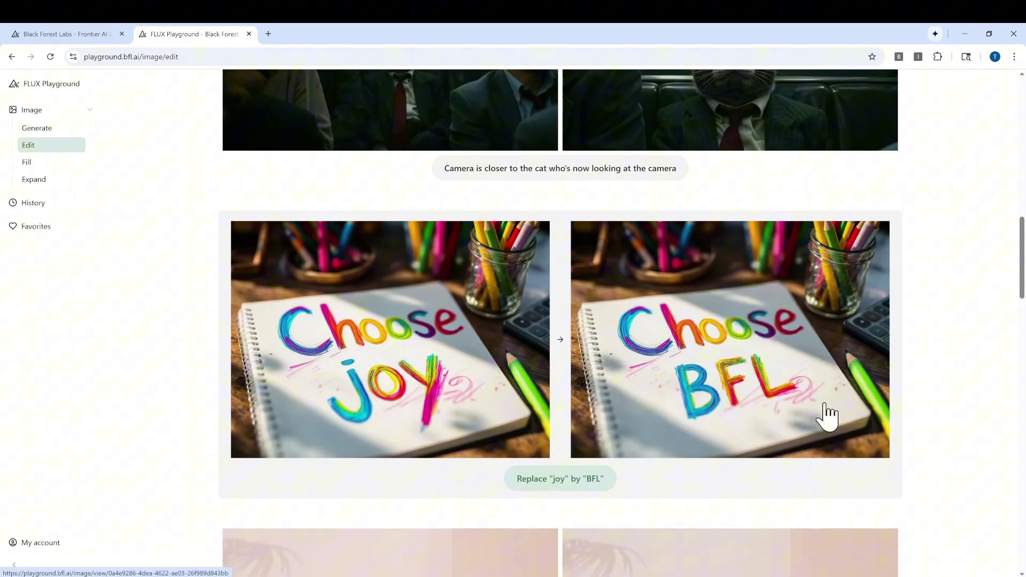
scroll(783, 396, "down", 6)
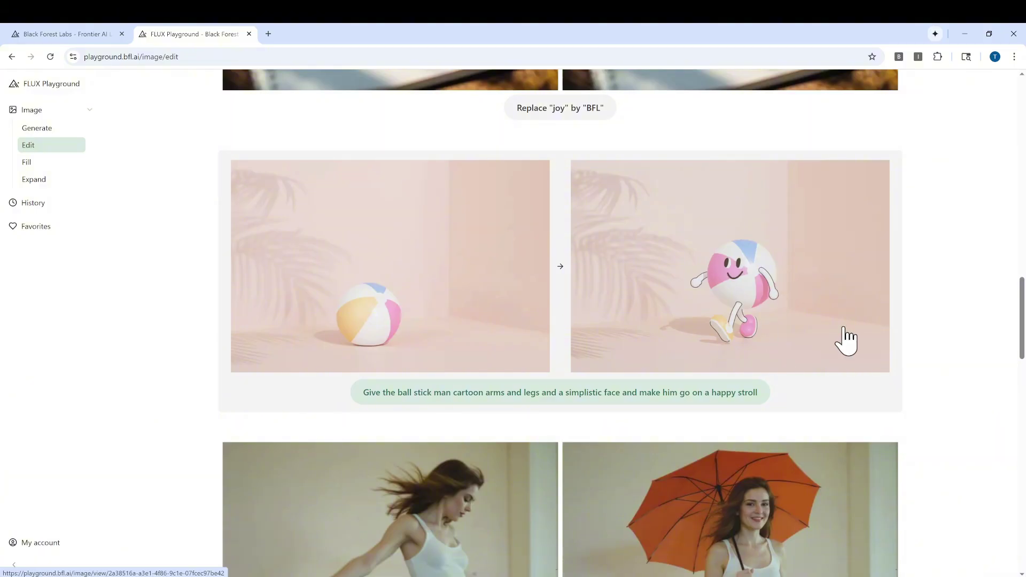
scroll(847, 341, "down", 6)
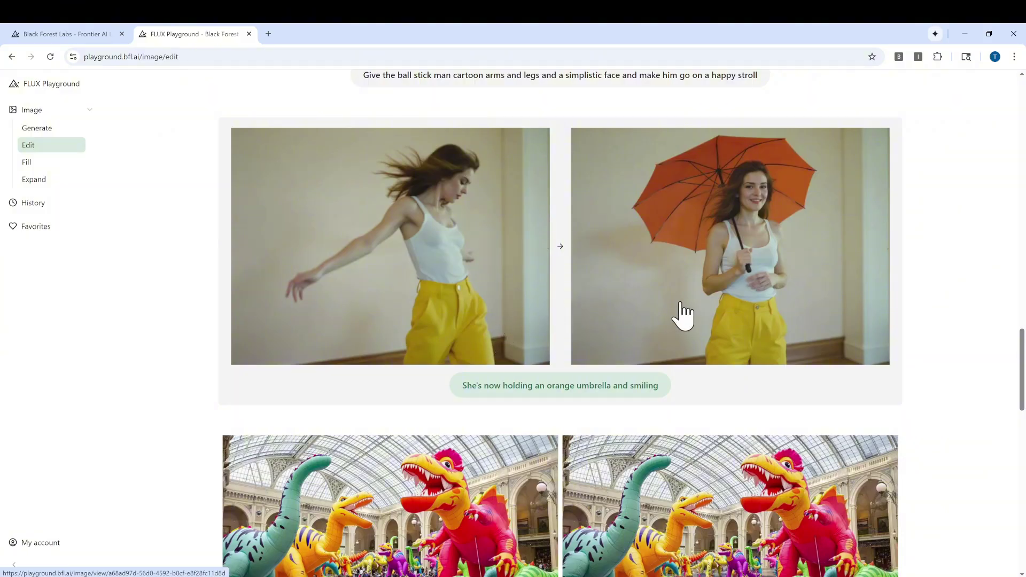
scroll(982, 363, "down", 12)
scroll(988, 374, "up", 15)
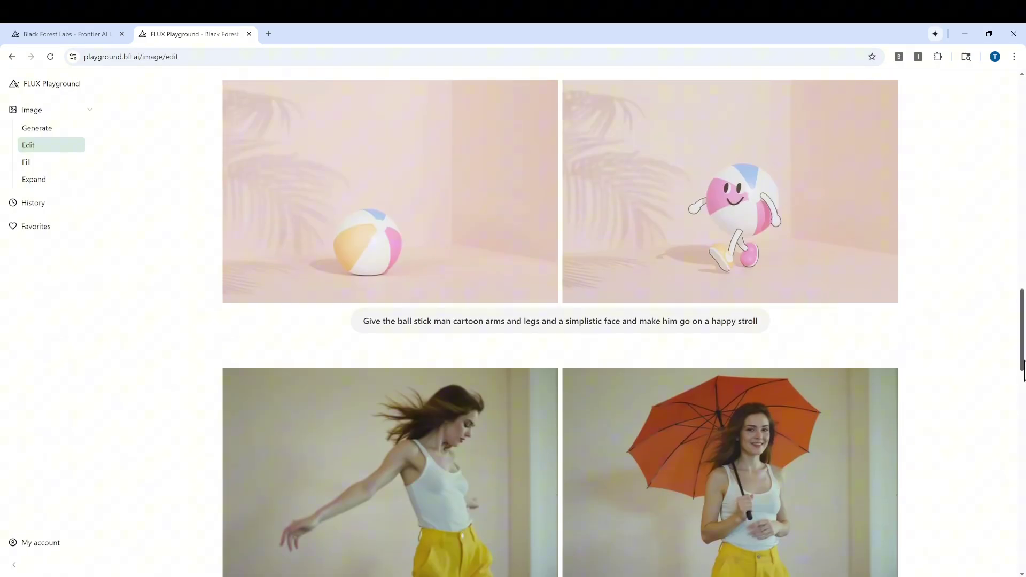
left_click_drag(1022, 356, 1022, 107)
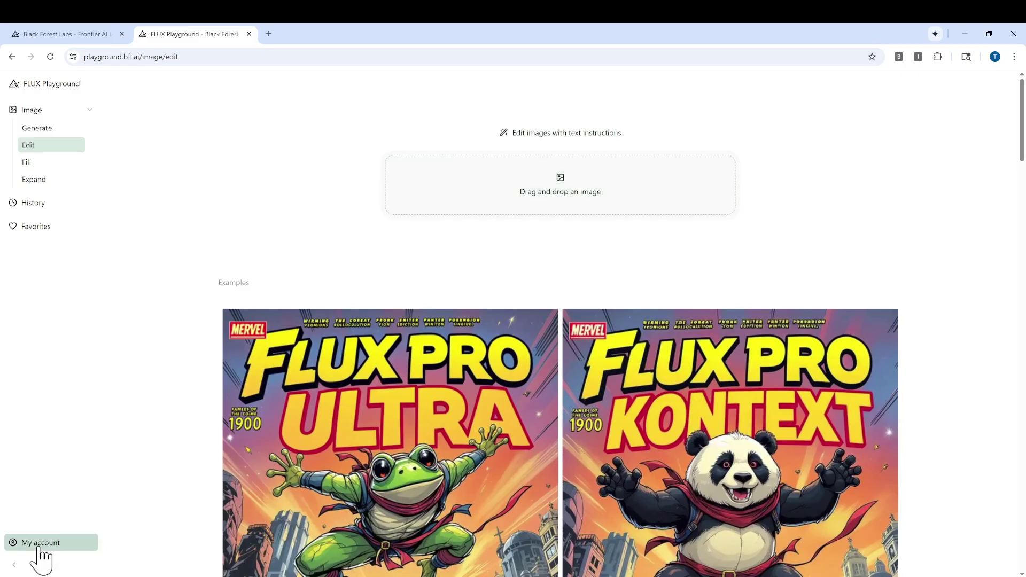
- Check account credits, then load flux_dev_example (3), the fox-eared maid with cake, for editing
left_click(39, 547)
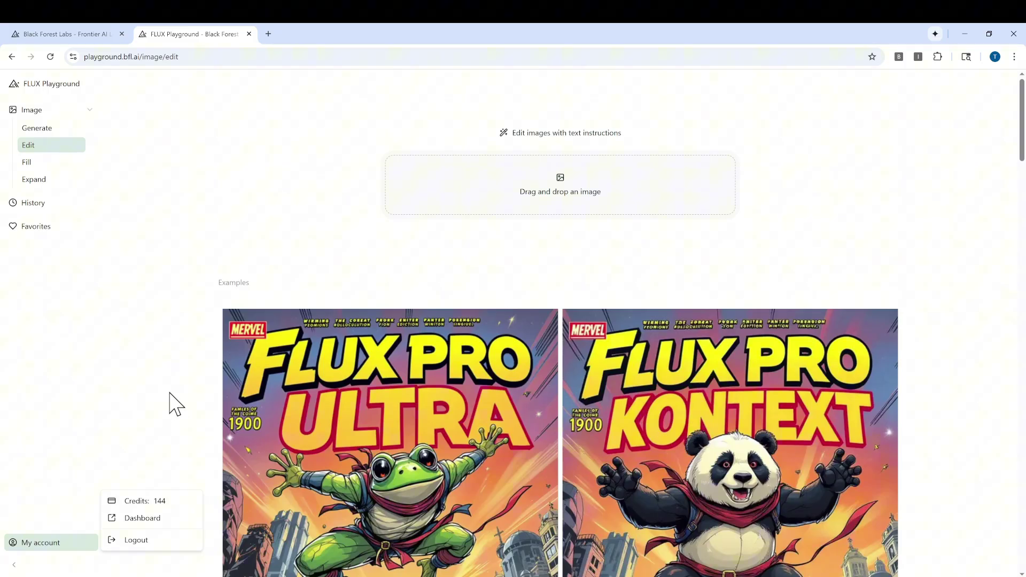
key("Escape")
mouse_move(220, 575)
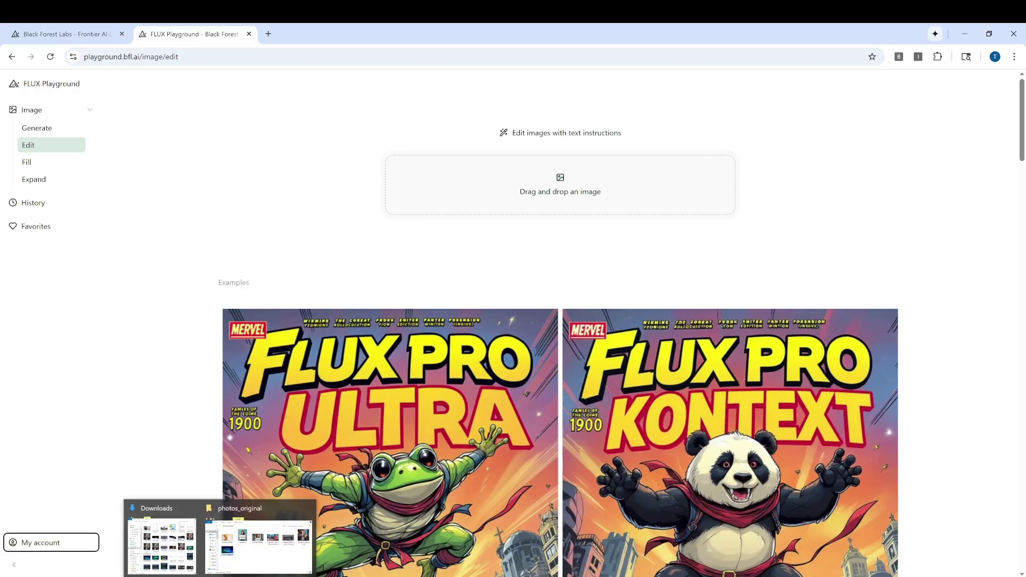
left_click(230, 552)
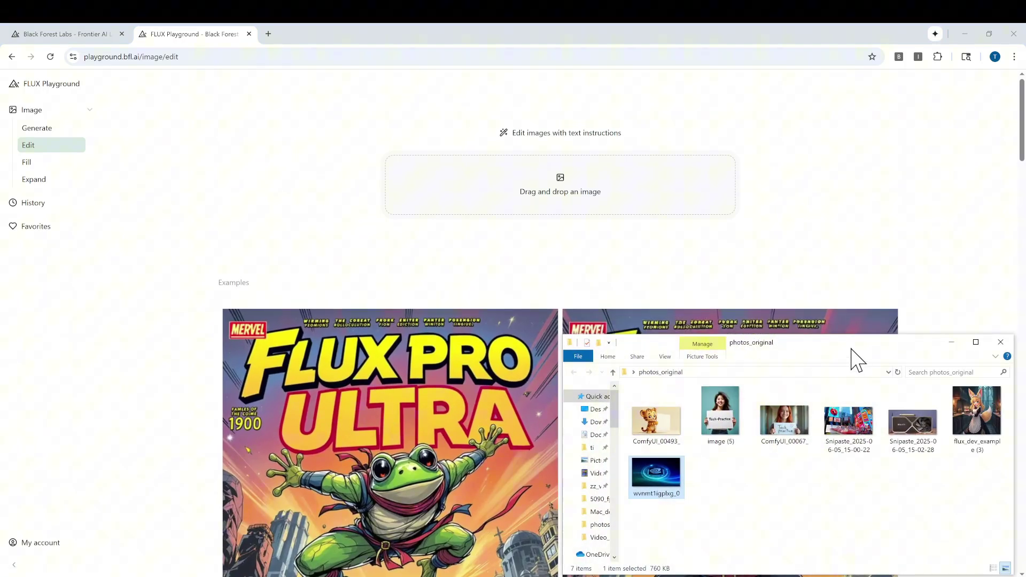
left_click_drag(850, 348, 845, 400)
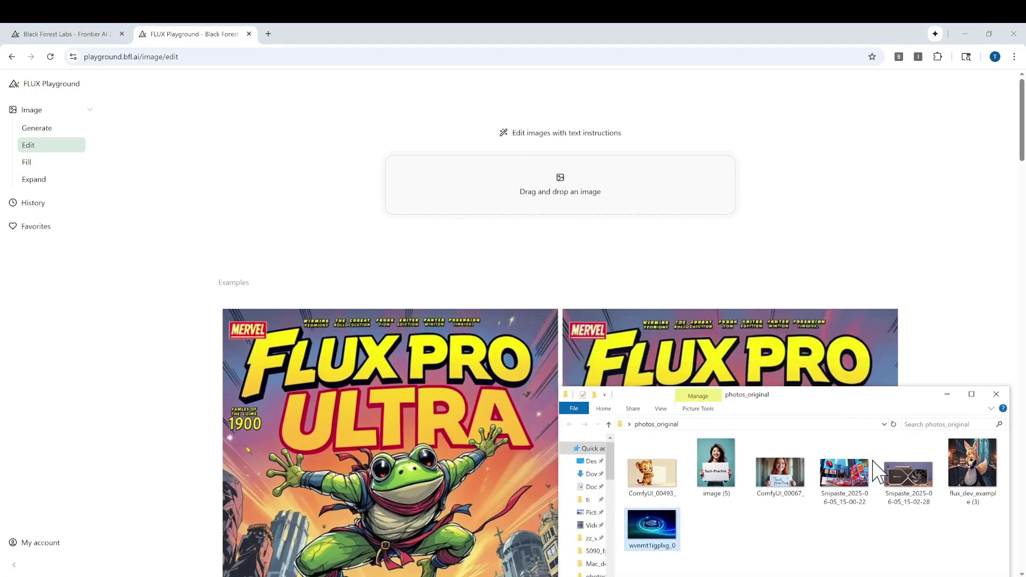
left_click_drag(973, 467, 576, 194)
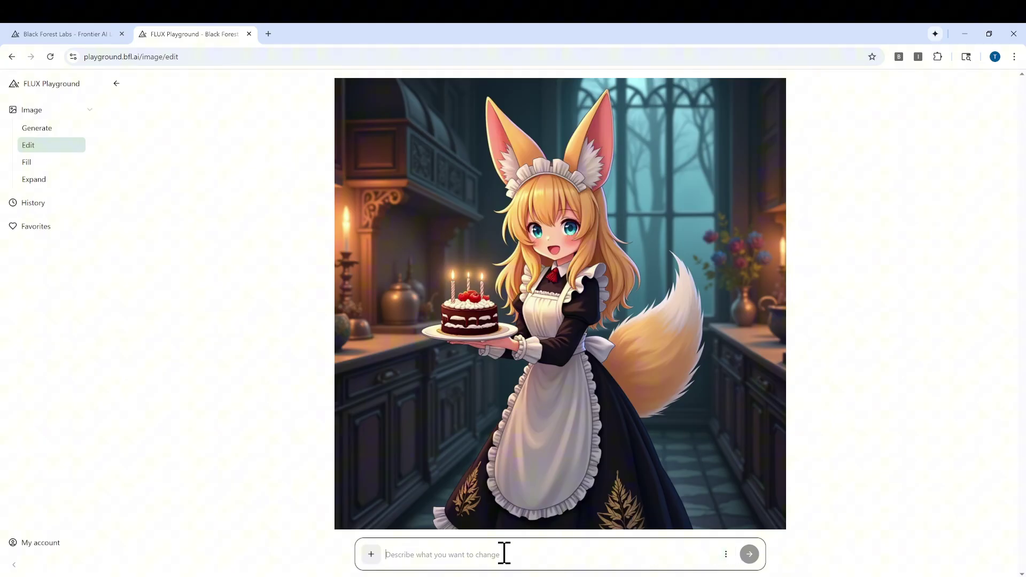
- Set Batch Size to 1 and Safety Tolerance to 3, keeping PNG output and a random seed
left_click(726, 556)
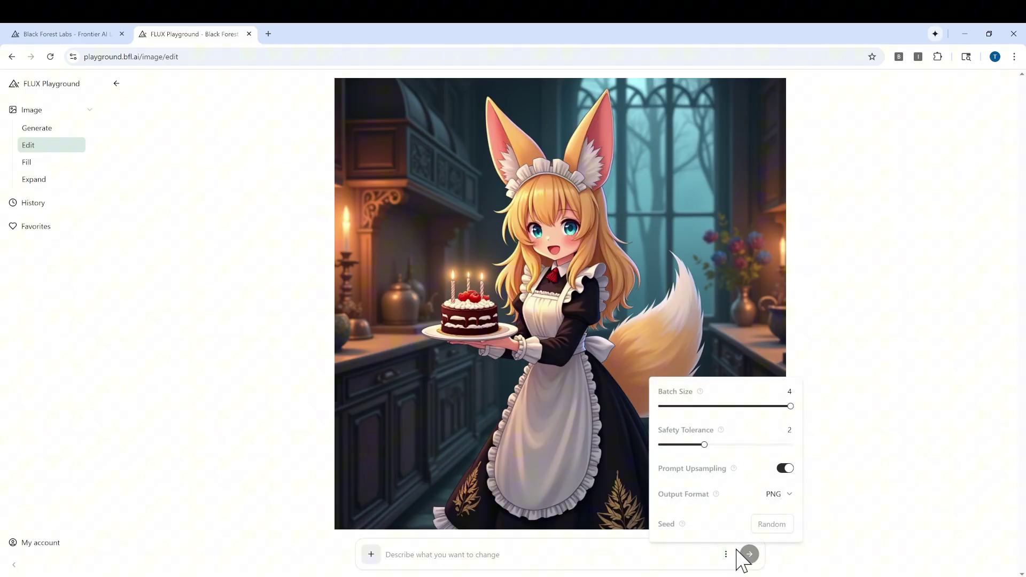
left_click(726, 557)
left_click(726, 555)
left_click_drag(790, 407, 661, 408)
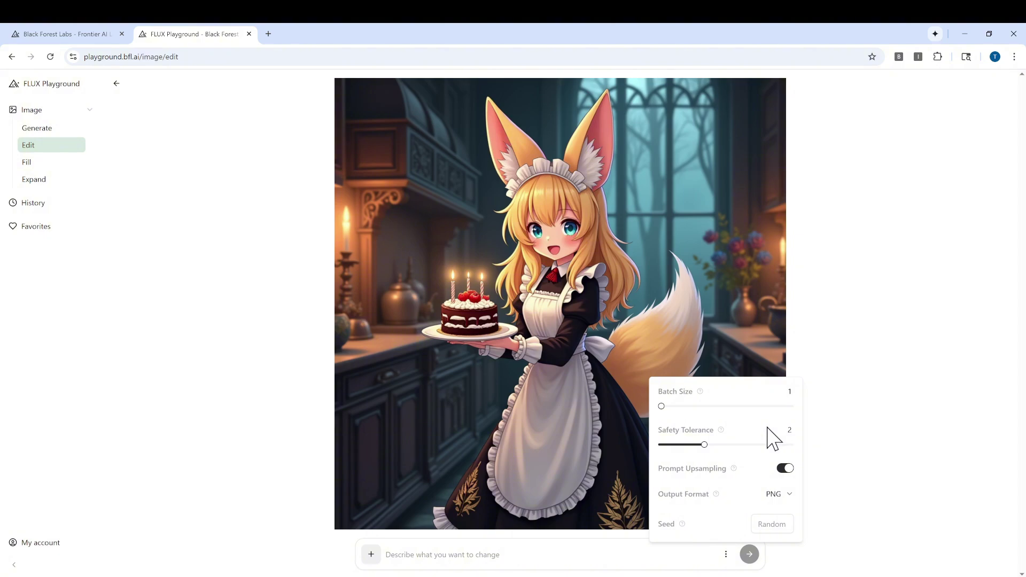
mouse_move(706, 446)
left_mouse_down()
mouse_move(785, 452)
mouse_move(694, 447)
mouse_move(704, 446)
left_mouse_up()
mouse_move(734, 469)
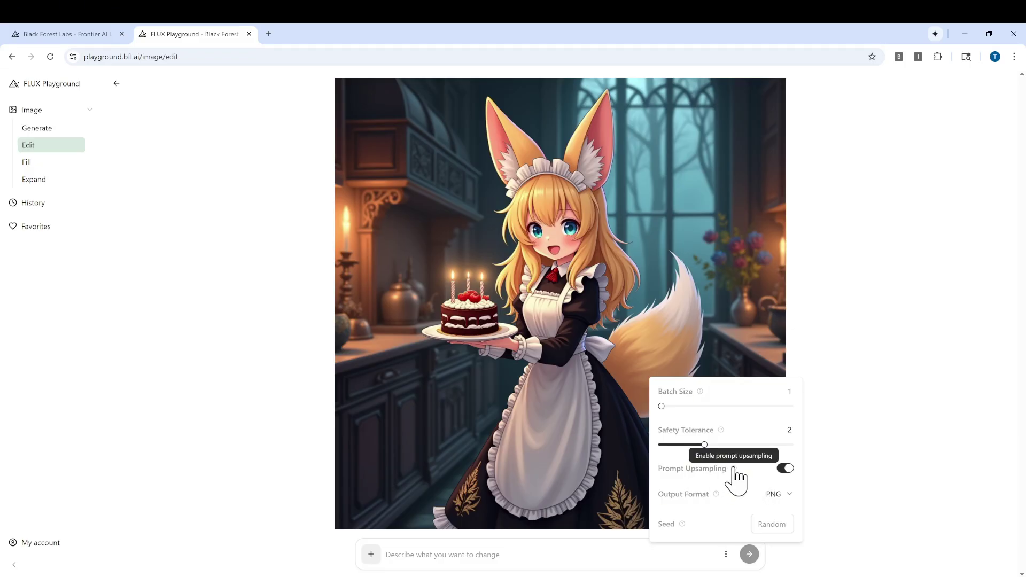
left_click(782, 495)
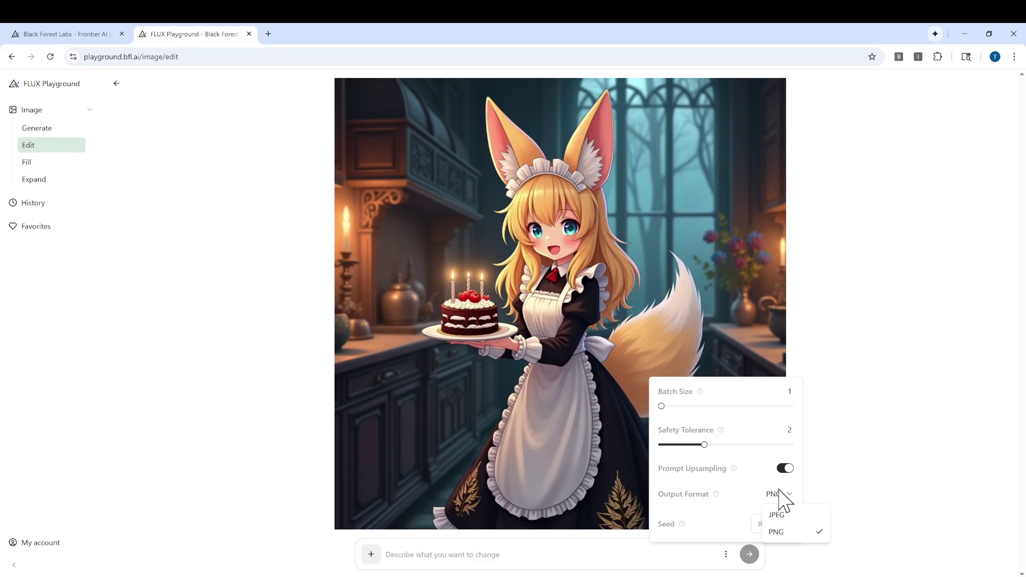
left_click(733, 503)
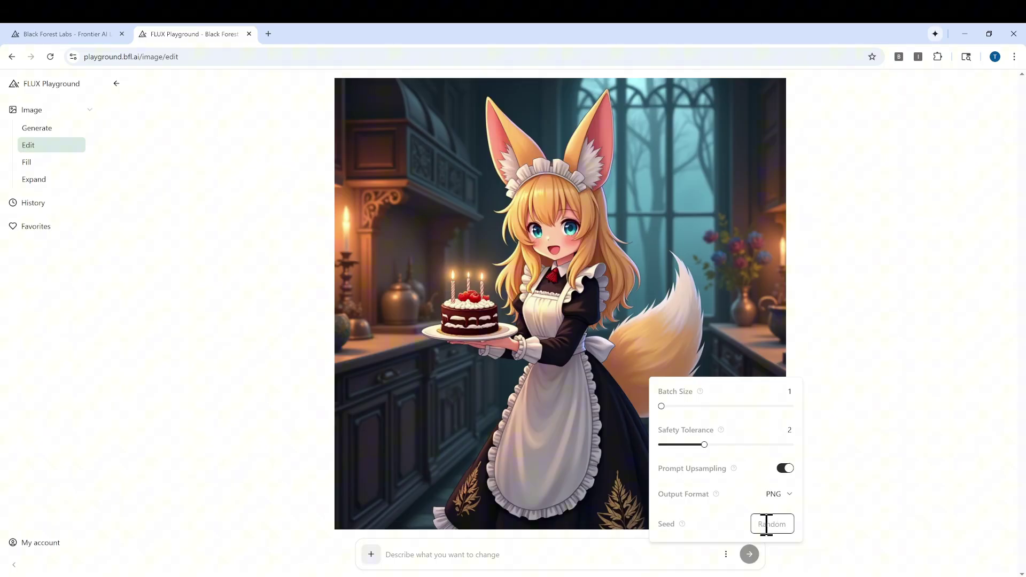
left_click(772, 524)
left_click(734, 526)
left_click(434, 513)
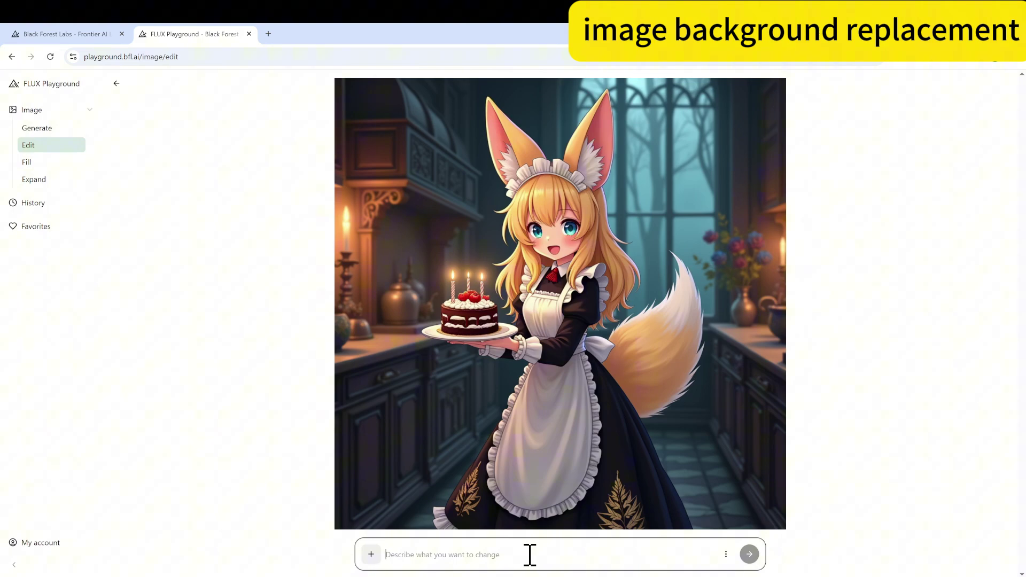
- Enter the beach-background prompt and run it with Batch Size 1
type("c")
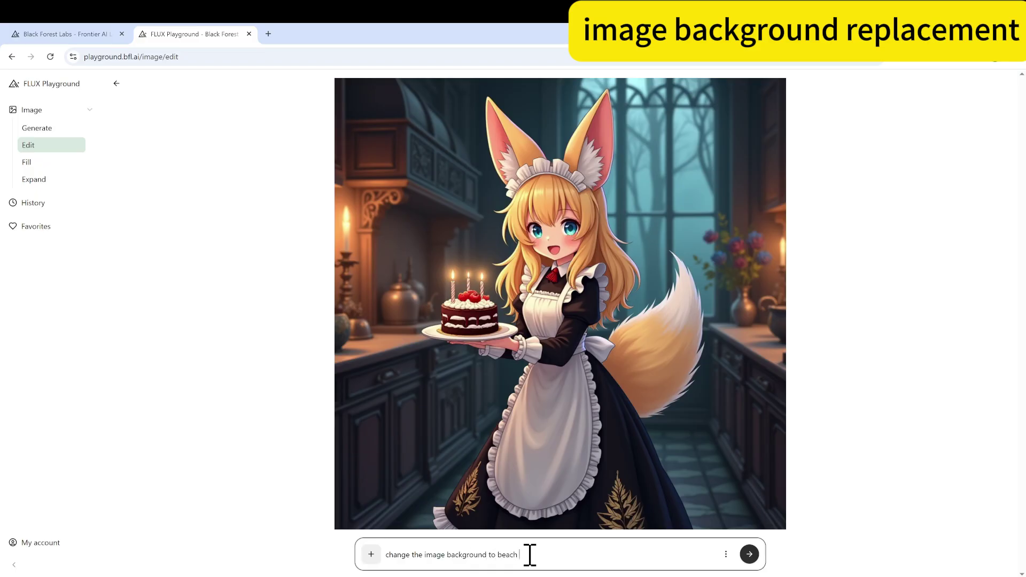
left_click(726, 554)
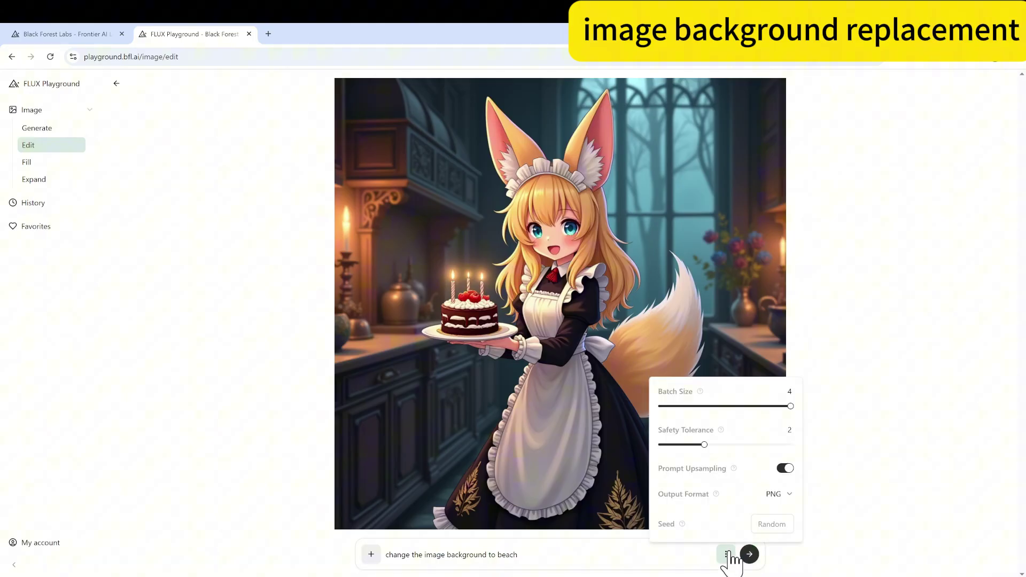
left_click_drag(790, 407, 668, 395)
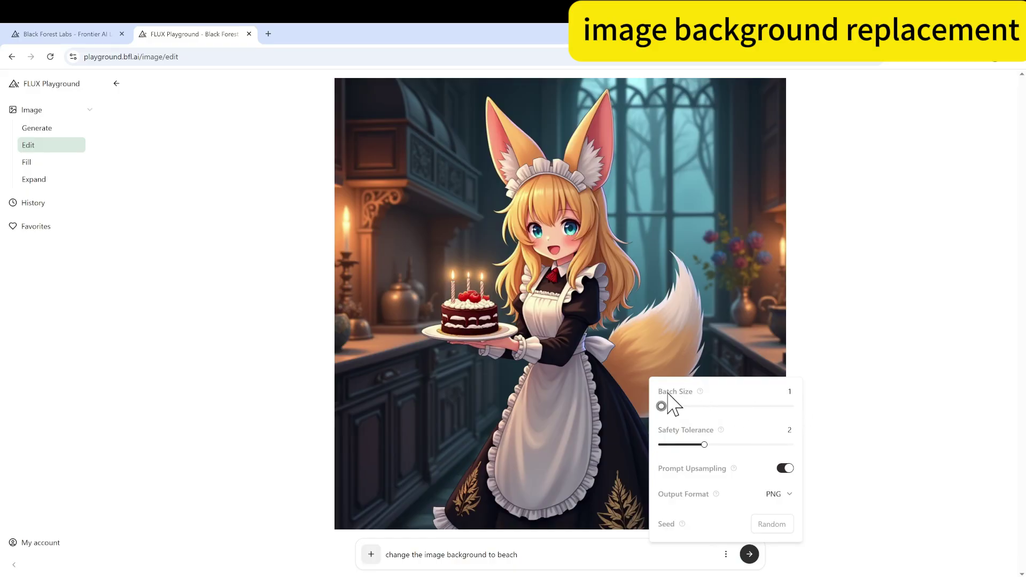
left_click(750, 556)
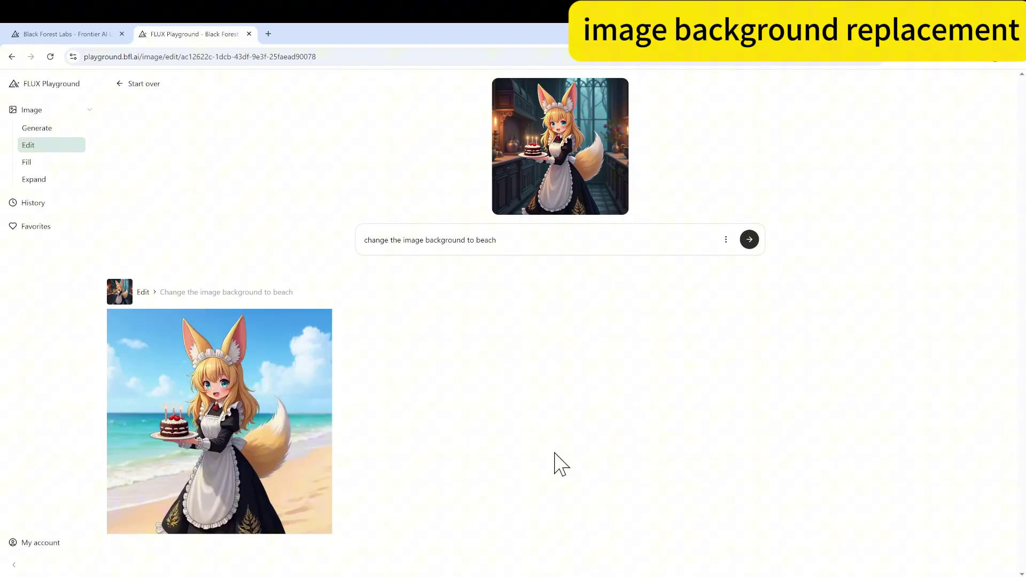
- Inspect the beach-background result at full size, then return to the Edit page
mouse_move(234, 423)
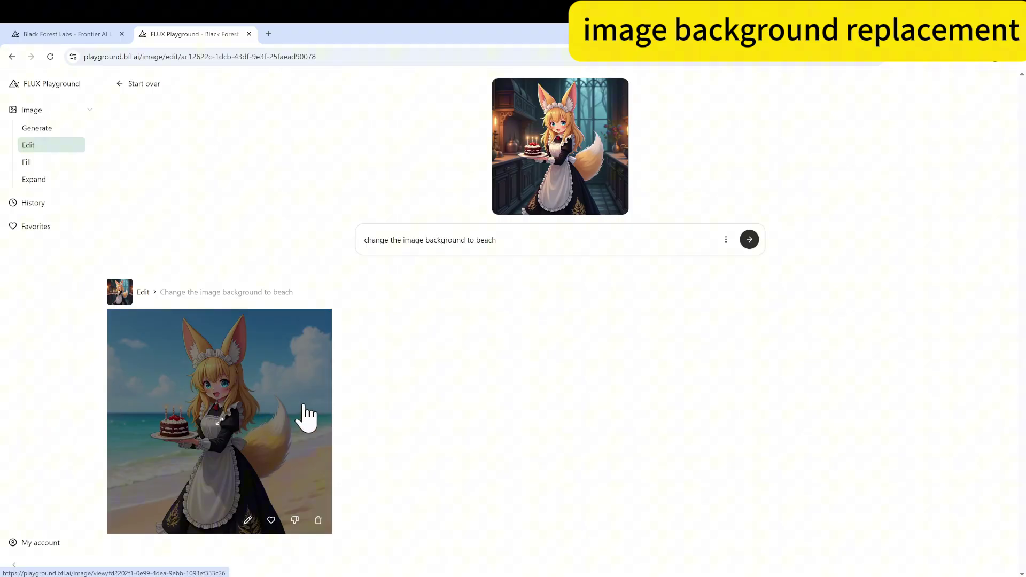
left_click(226, 426)
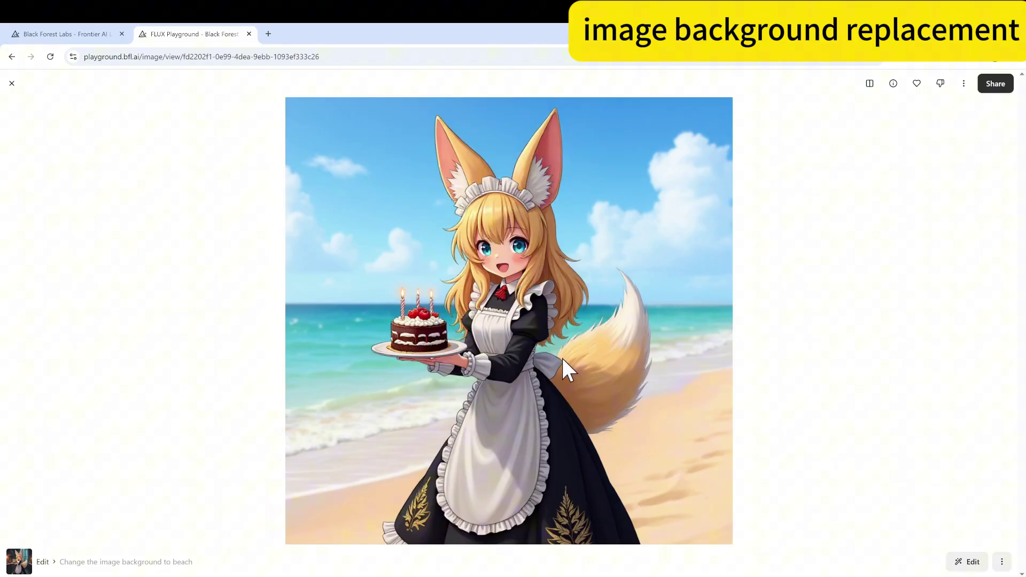
left_click(11, 84)
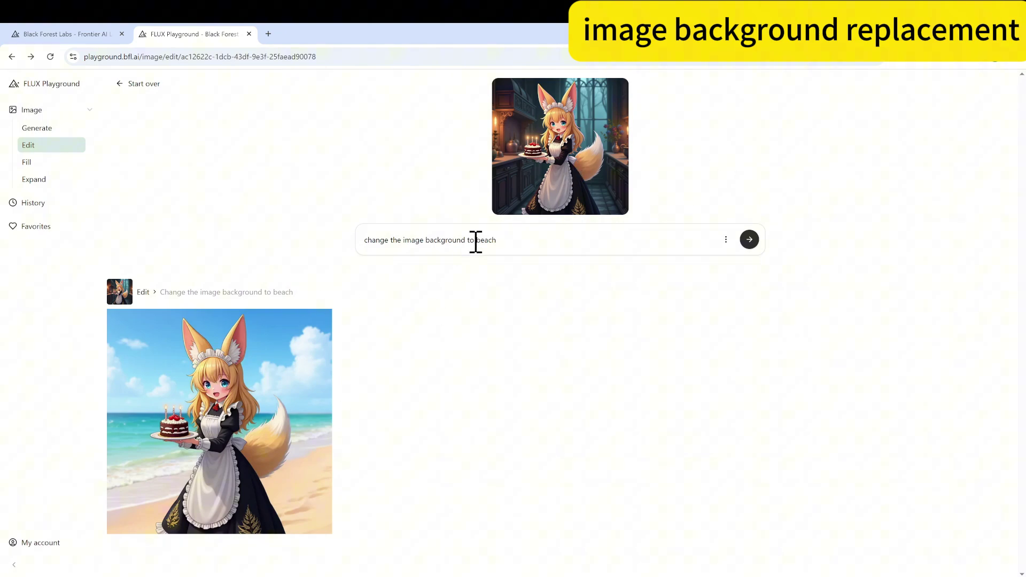
- Replace 'beach' with 'new york city street' in the prompt and run the edit
left_click_drag(476, 242, 521, 243)
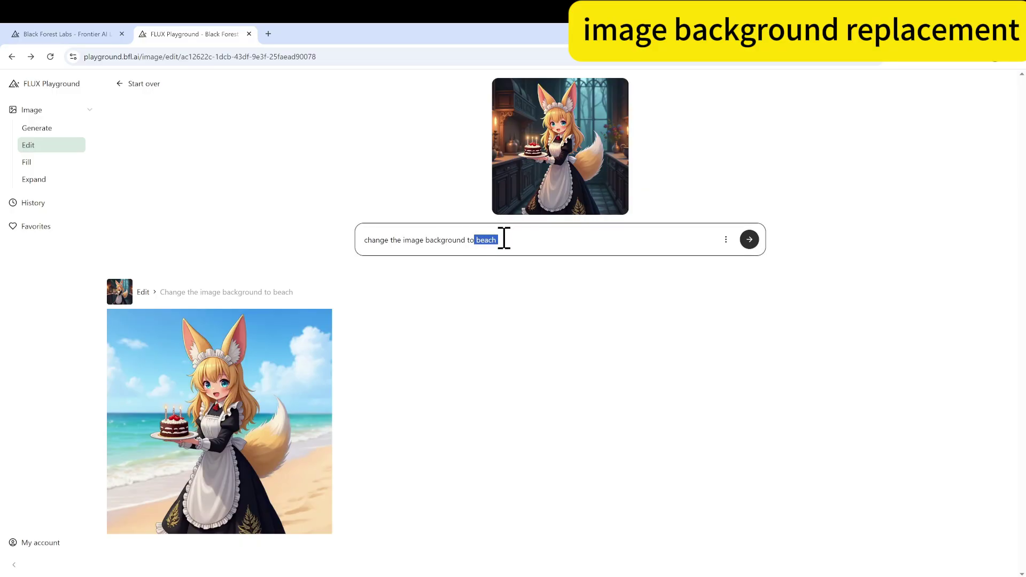
left_click_drag(511, 240, 478, 246)
type("a")
left_click(726, 240)
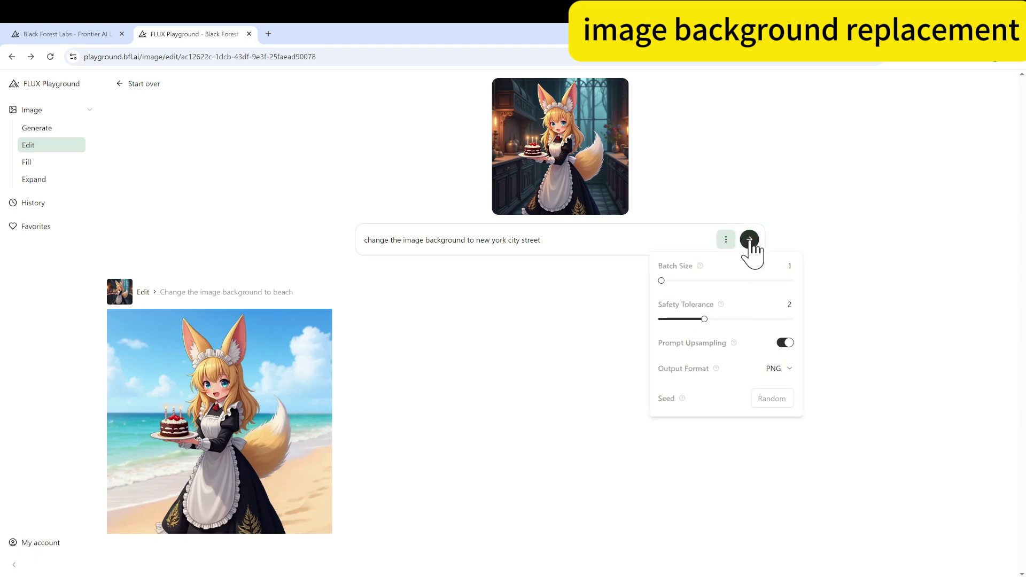
left_click(796, 241)
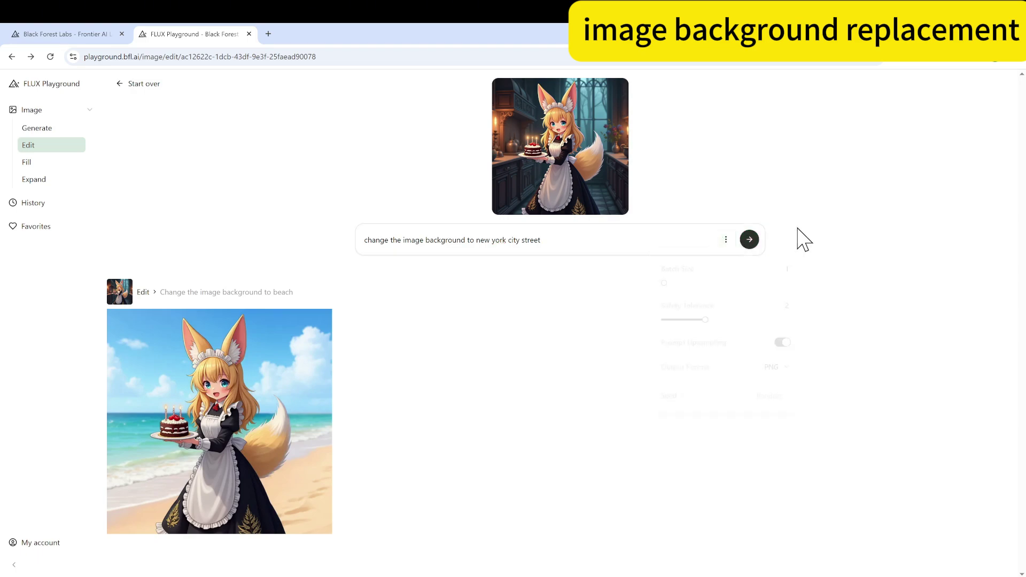
left_click(748, 240)
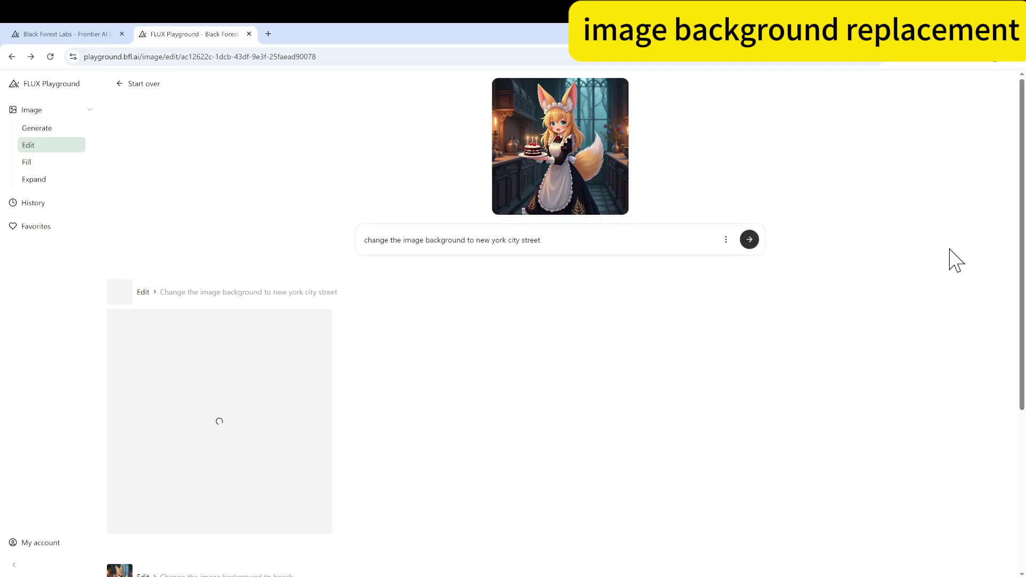
- Scroll through the Edit page to review the generated results
scroll(959, 297, "down", 4)
scroll(952, 309, "up", 4)
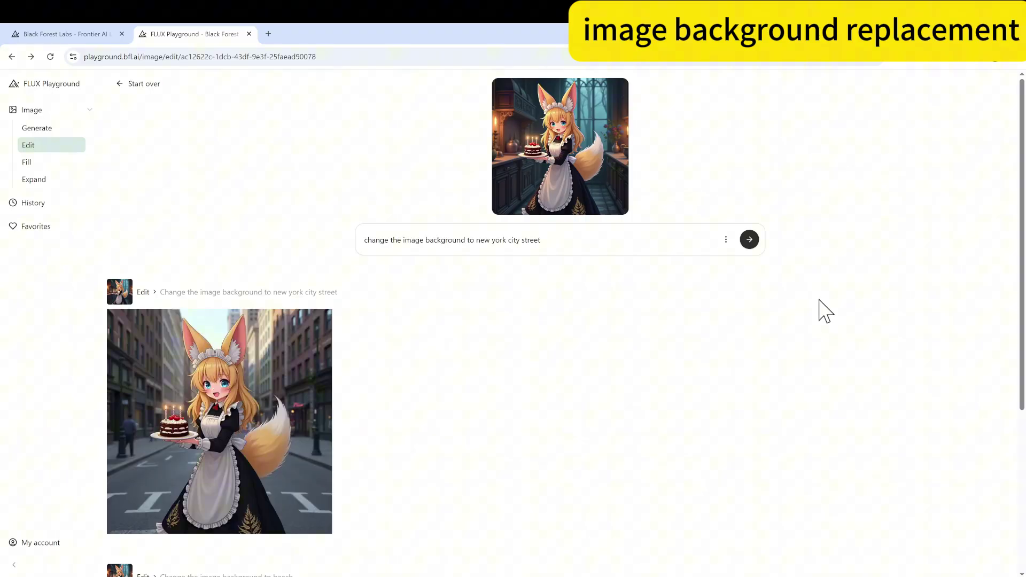
mouse_move(146, 441)
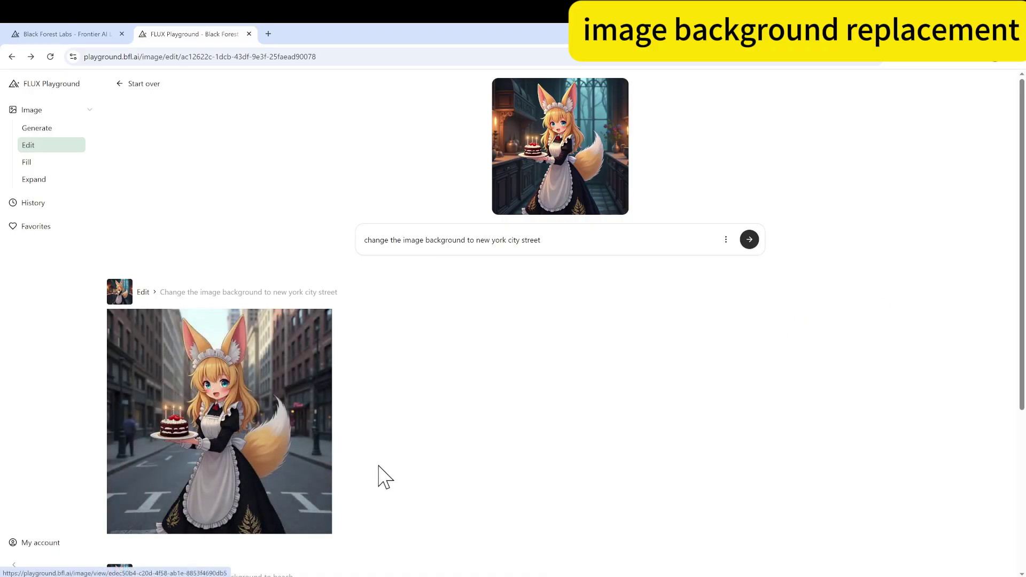
scroll(371, 470, "down", 4)
scroll(374, 471, "up", 3)
scroll(374, 471, "down", 4)
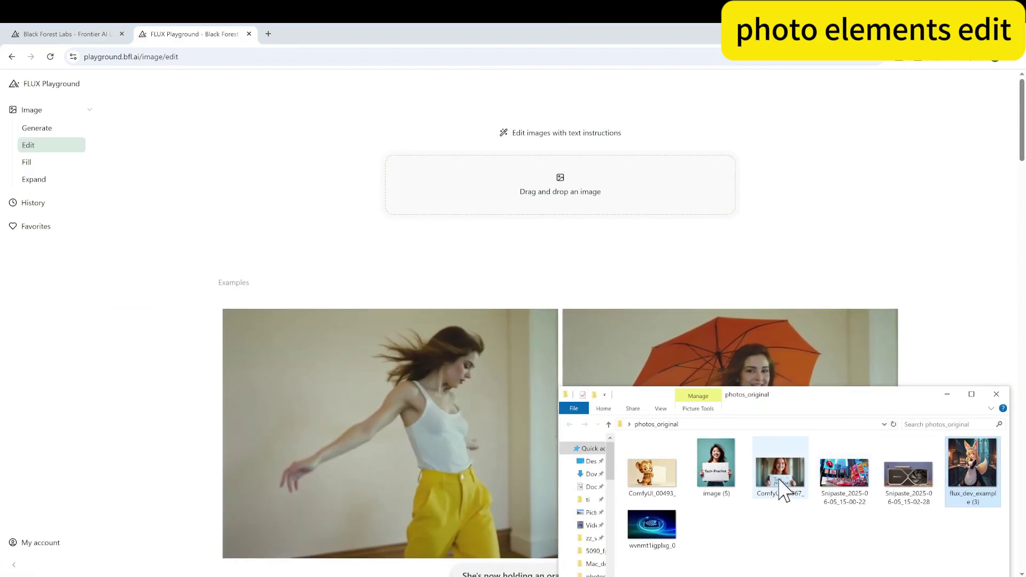
- Load image (5), the smiling woman holding a Tech-Practice sign, into the Edit page
left_click_drag(716, 470, 539, 202)
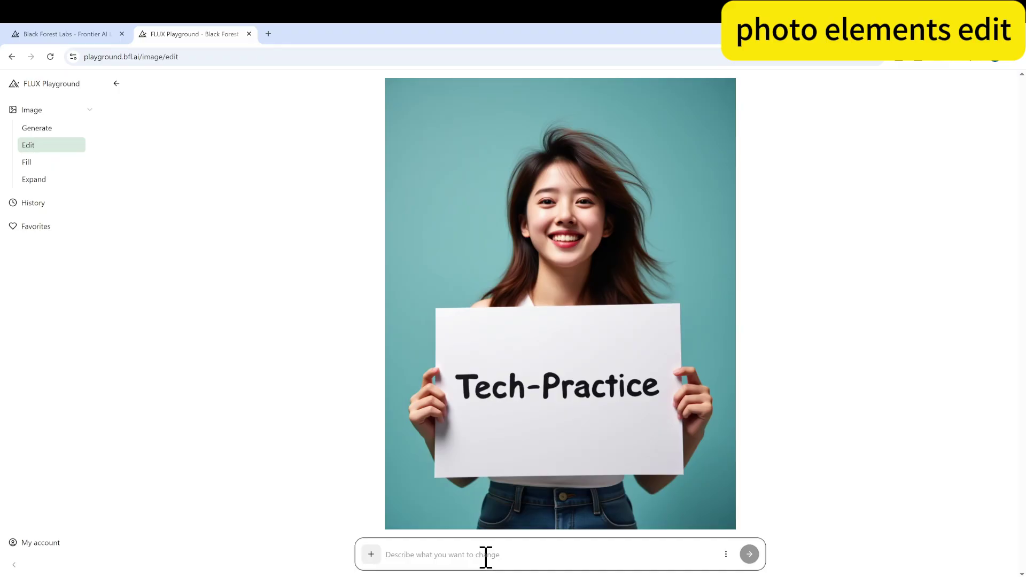
- Enter 'change the font color to red in the sign' and set Batch Size to 1
type("c")
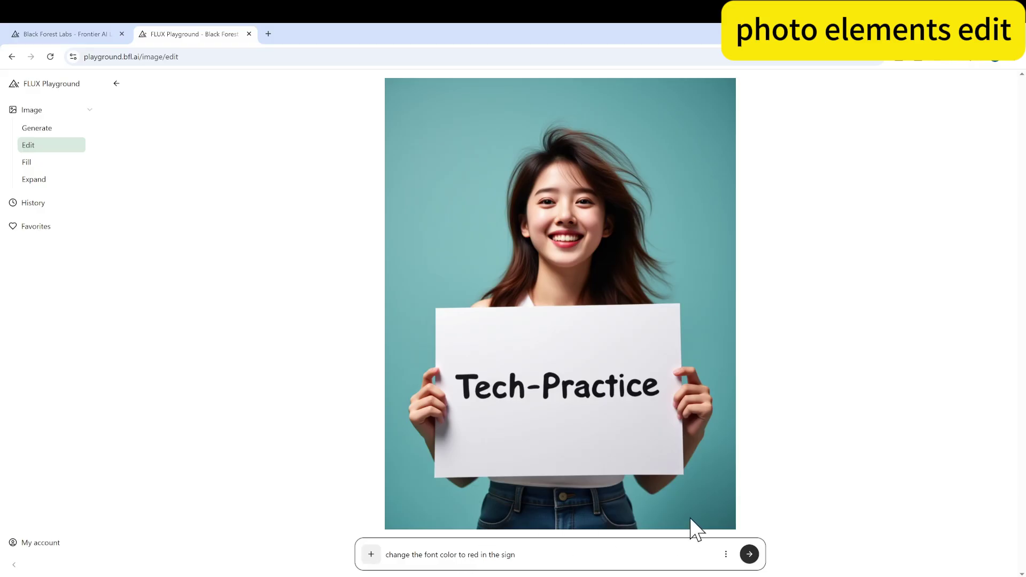
key("ctrl+plus")
key("ctrl+plus")
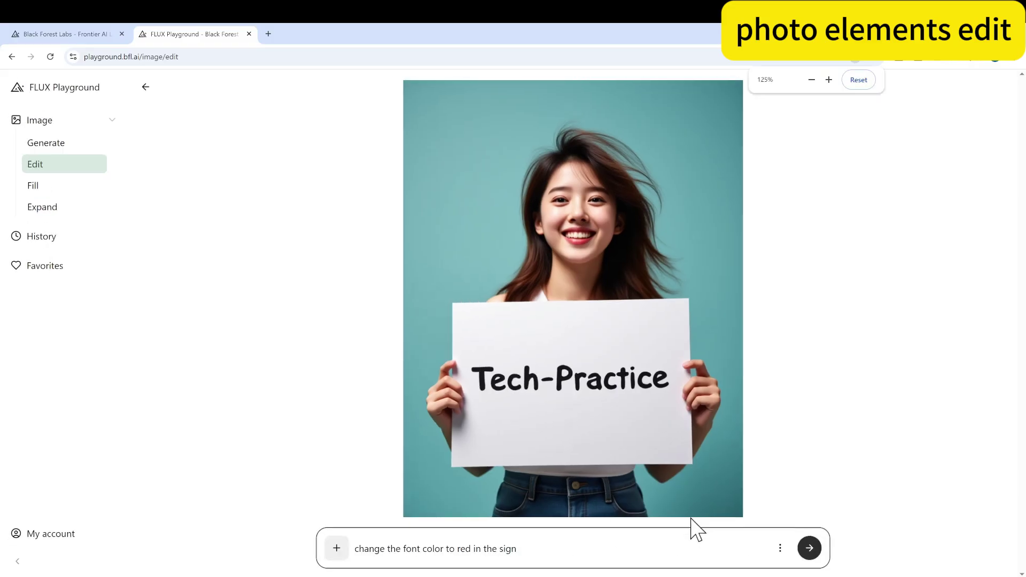
left_click(780, 549)
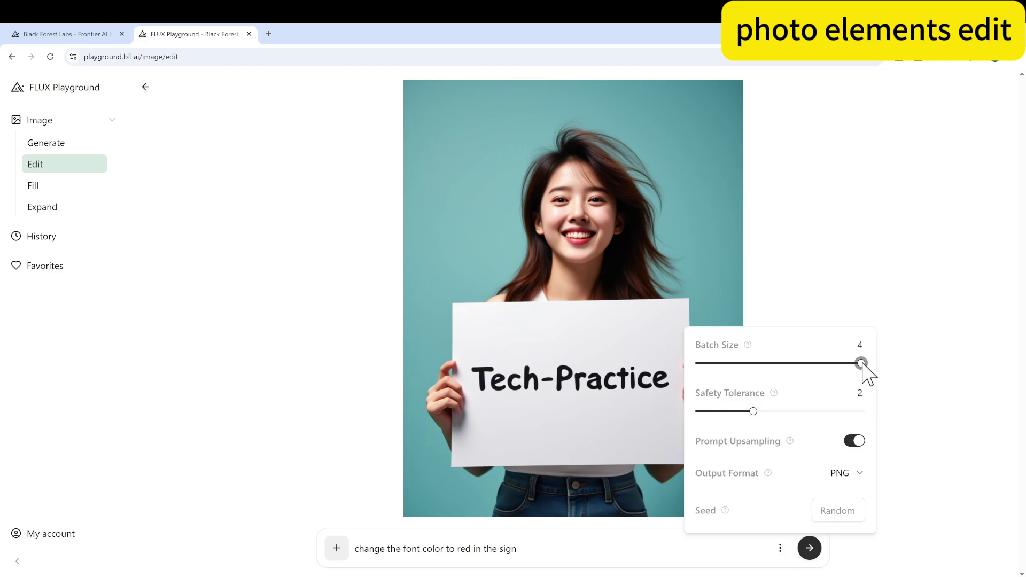
left_click_drag(861, 364, 699, 363)
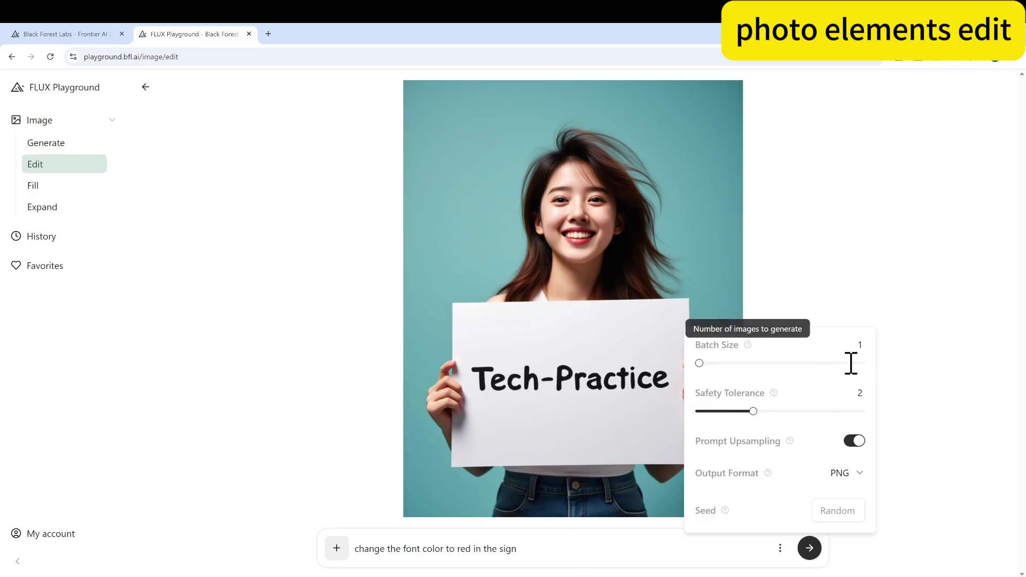
left_click(925, 438)
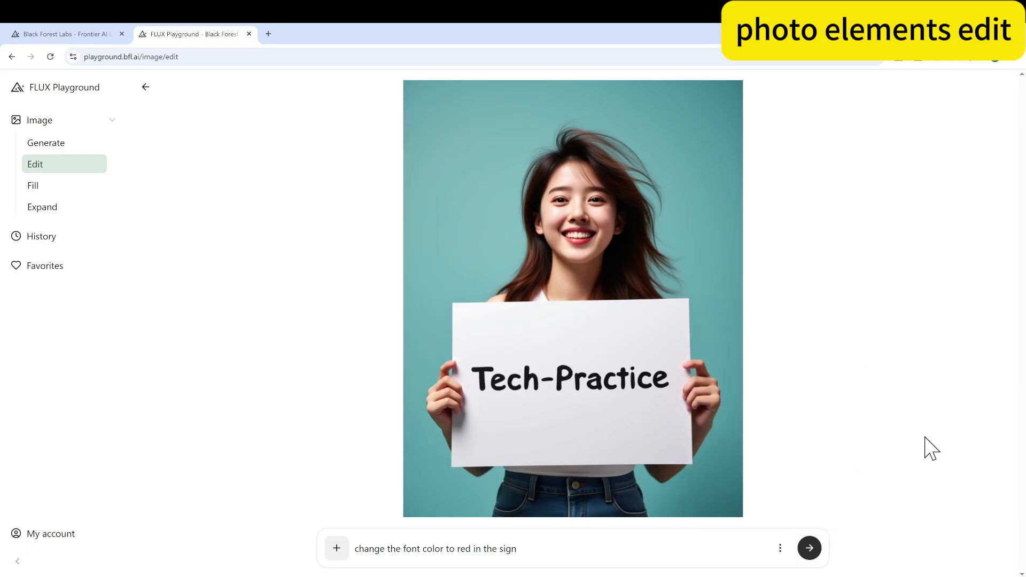
- Run the edit that turns the Tech-Practice sign lettering red
left_click(809, 549)
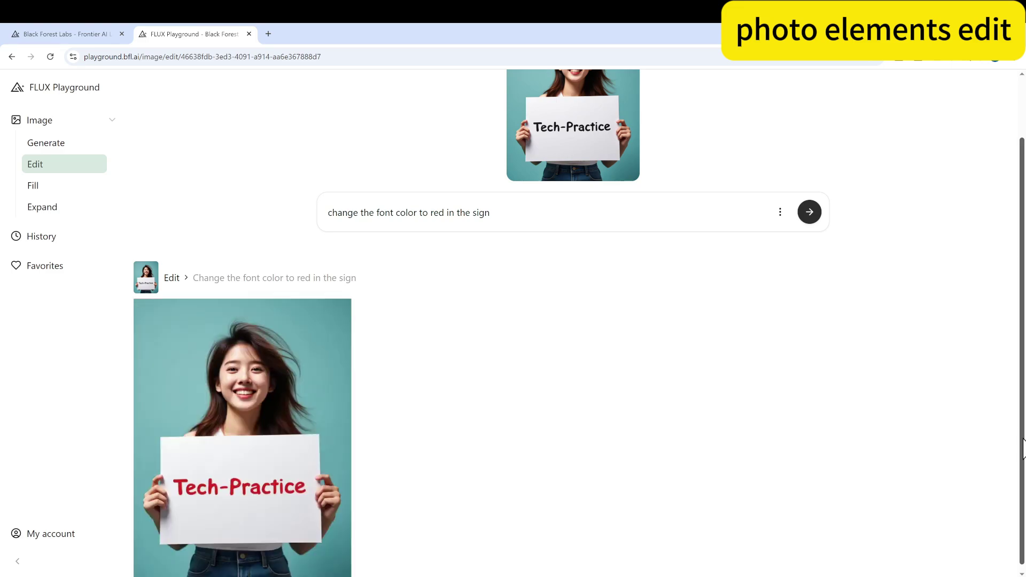
scroll(877, 453, "up", 1)
scroll(748, 400, "down", 2)
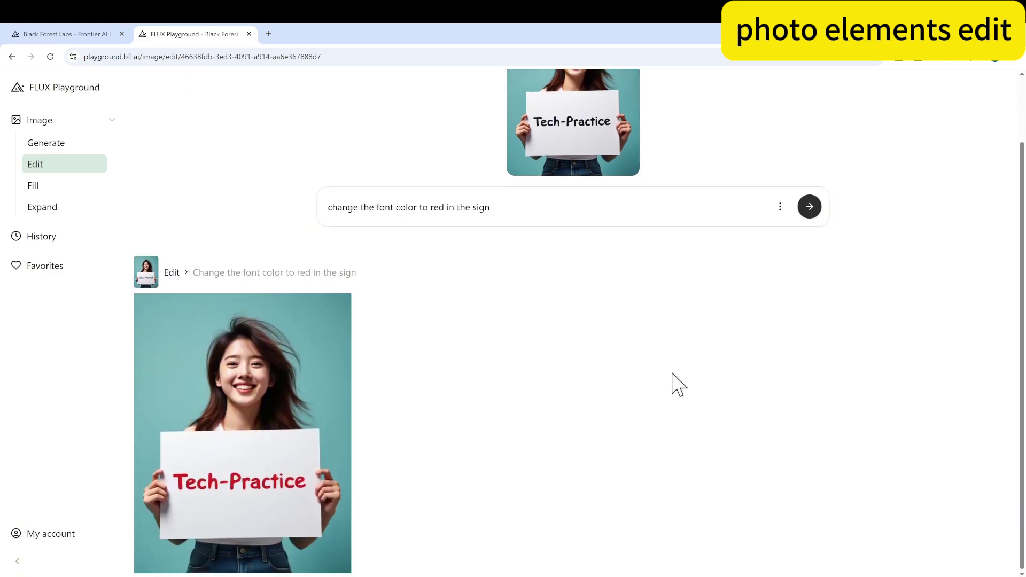
scroll(181, 447, "up", 1)
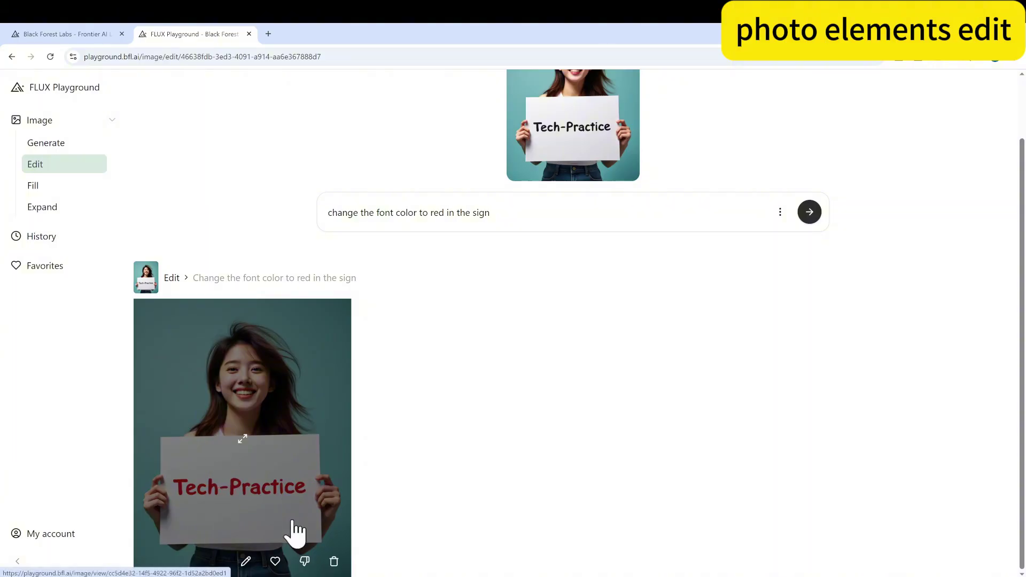
scroll(527, 494, "up", 2)
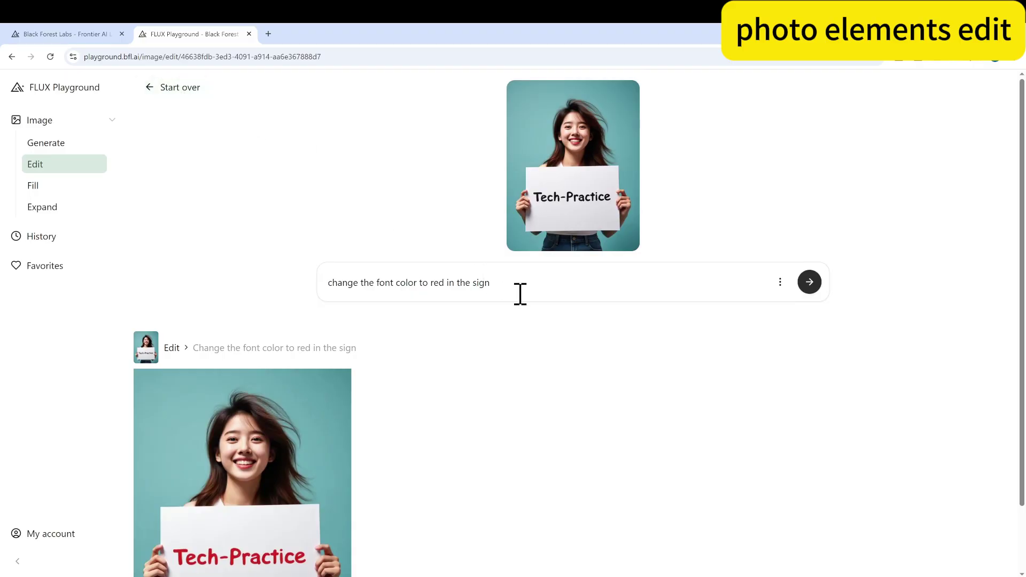
- Select the prompt text and open the red-lettering result at full size
left_click(495, 285)
left_click_drag(495, 285, 322, 281)
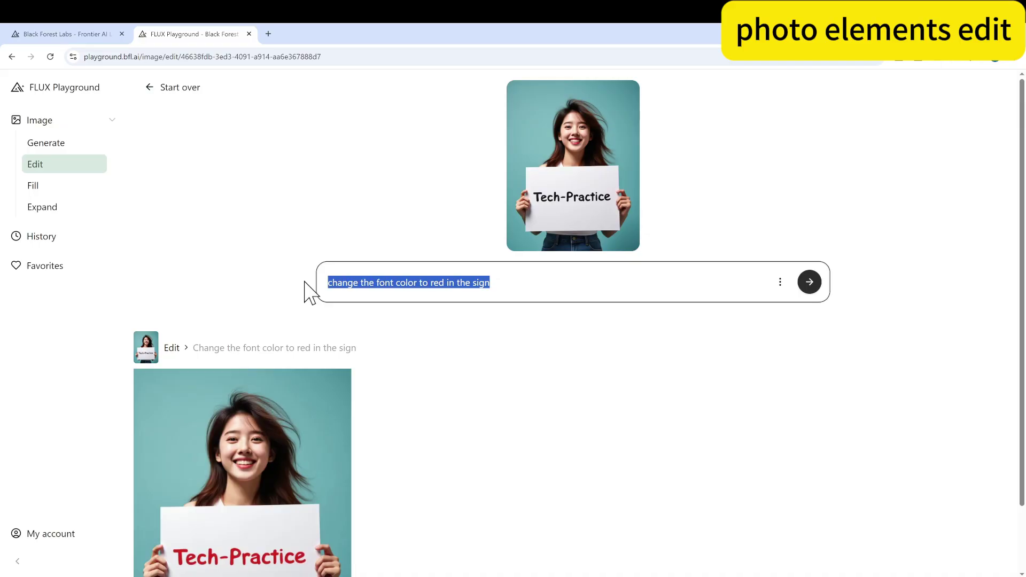
scroll(283, 424, "down", 1)
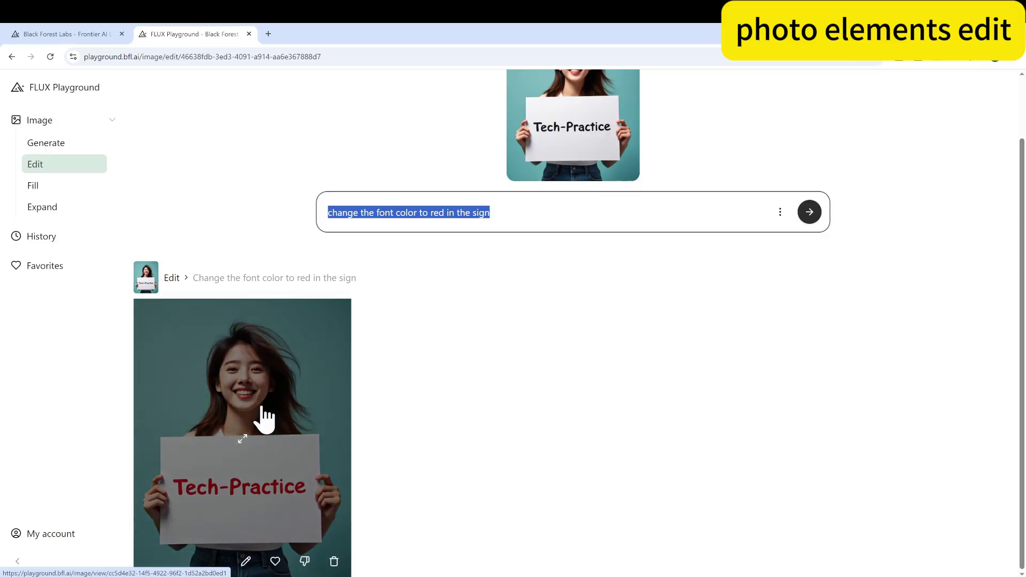
left_click(242, 444)
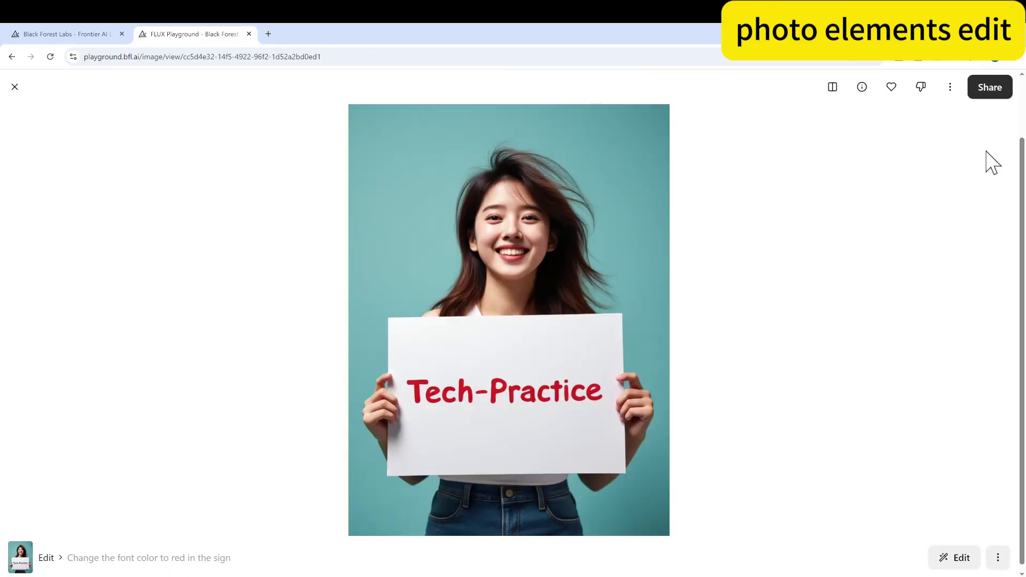
- Open the red-lettering photo in the editor and change the prompt to 'change subject to anime style'
left_click(961, 562)
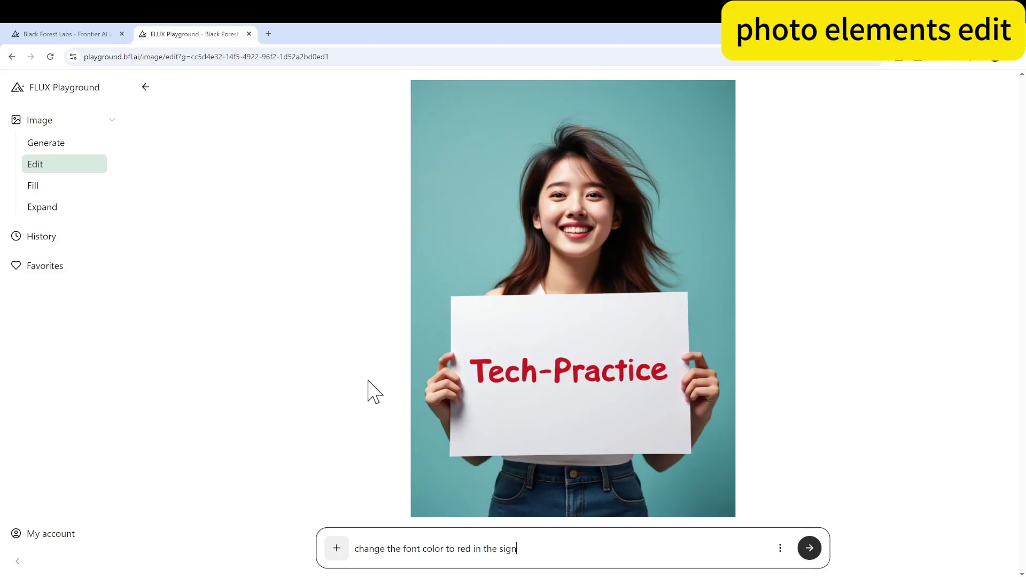
left_click_drag(531, 556, 356, 560)
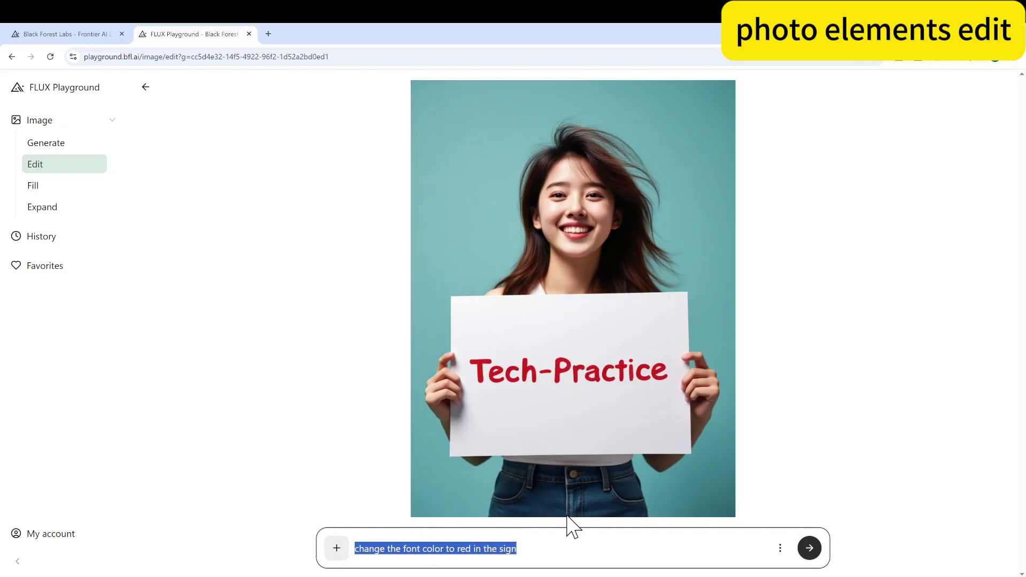
left_click(783, 554)
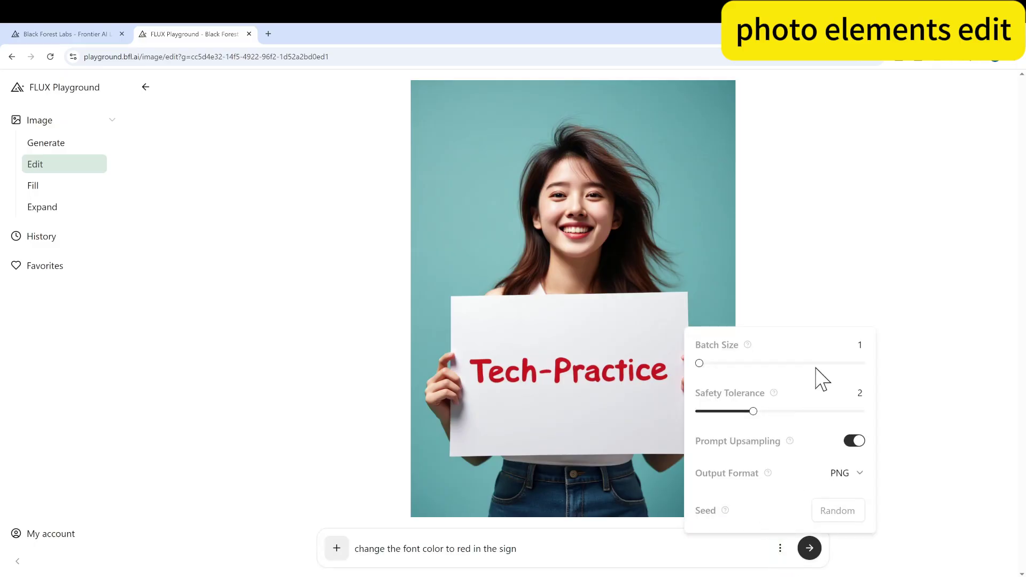
left_click(321, 484)
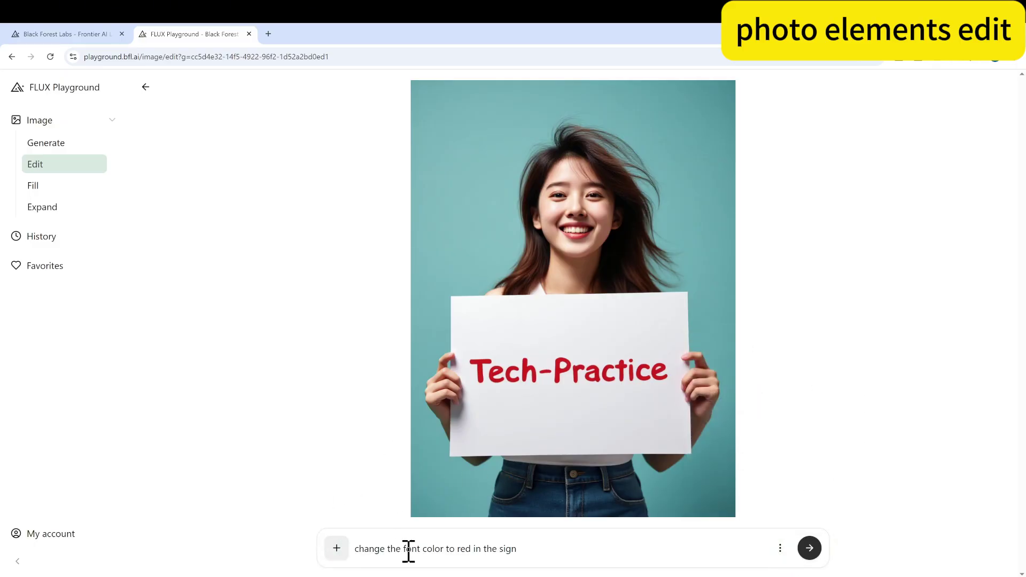
left_click(522, 549)
left_click_drag(535, 550, 389, 549)
type("subject to anime style")
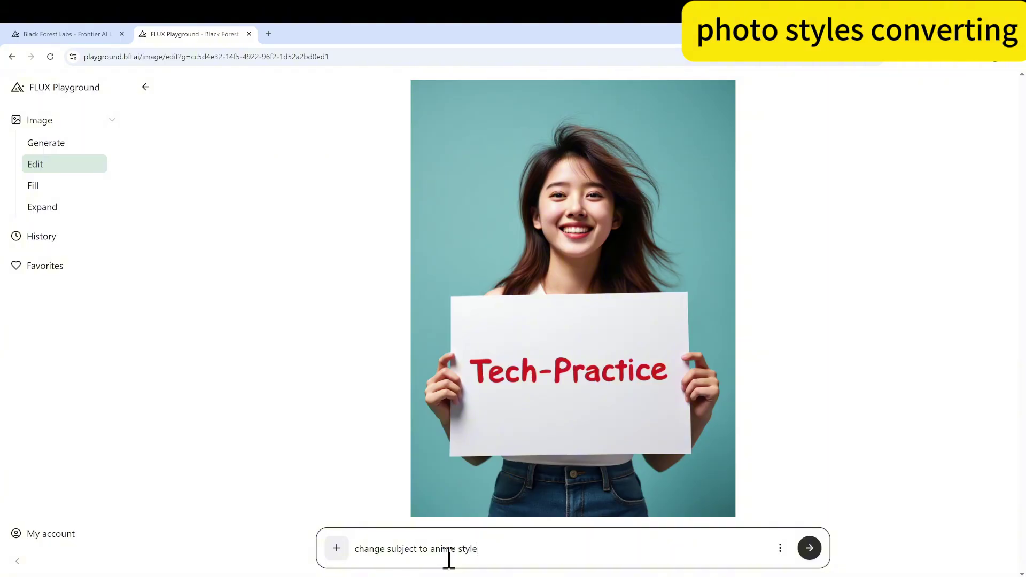
- Submit the anime-style edit and review the anime woman holding the red Tech-Practice sign
left_click(811, 549)
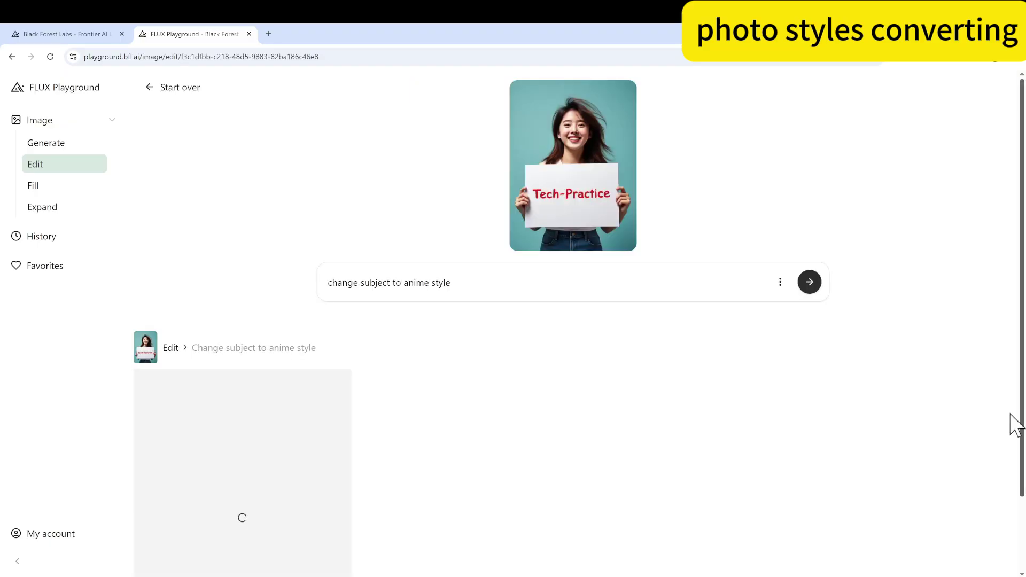
scroll(865, 428, "down", 2)
scroll(946, 420, "up", 2)
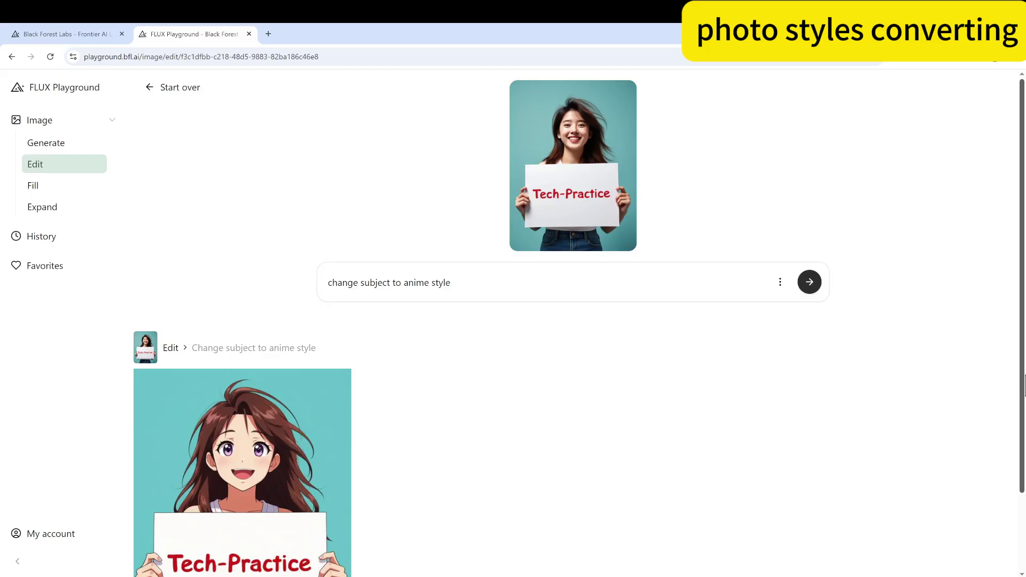
scroll(602, 463, "down", 2)
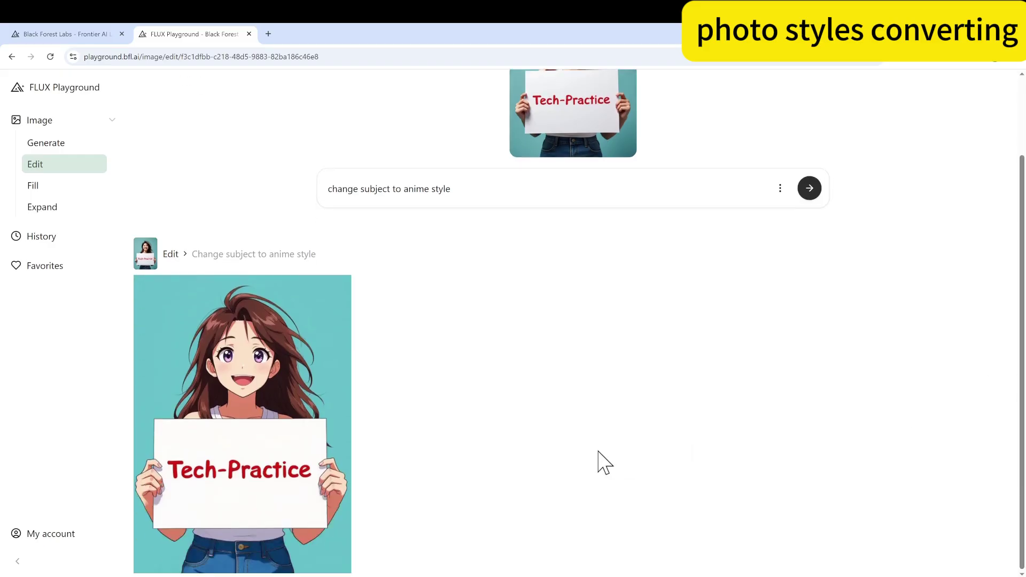
scroll(451, 409, "up", 2)
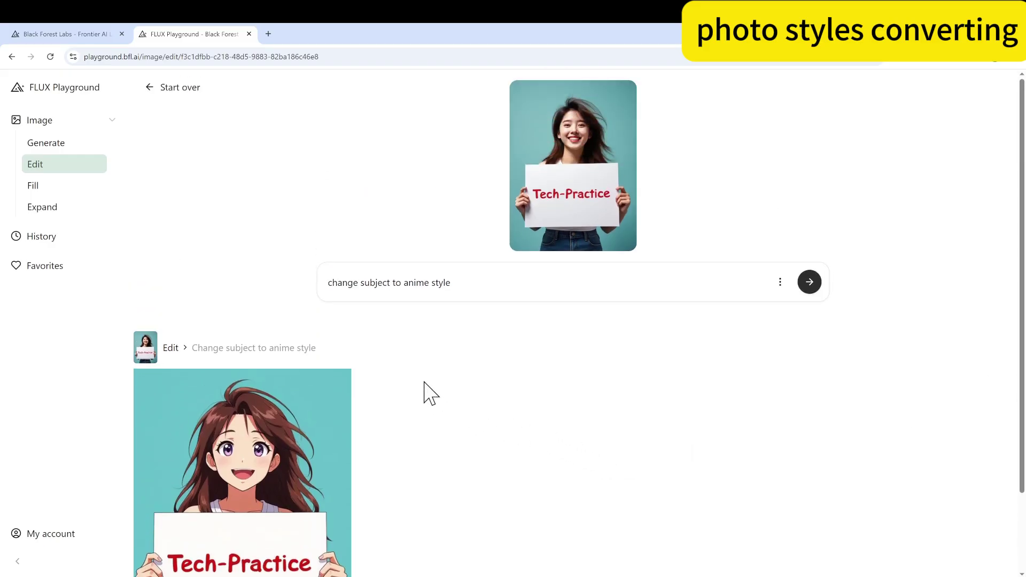
scroll(396, 381, "down", 1)
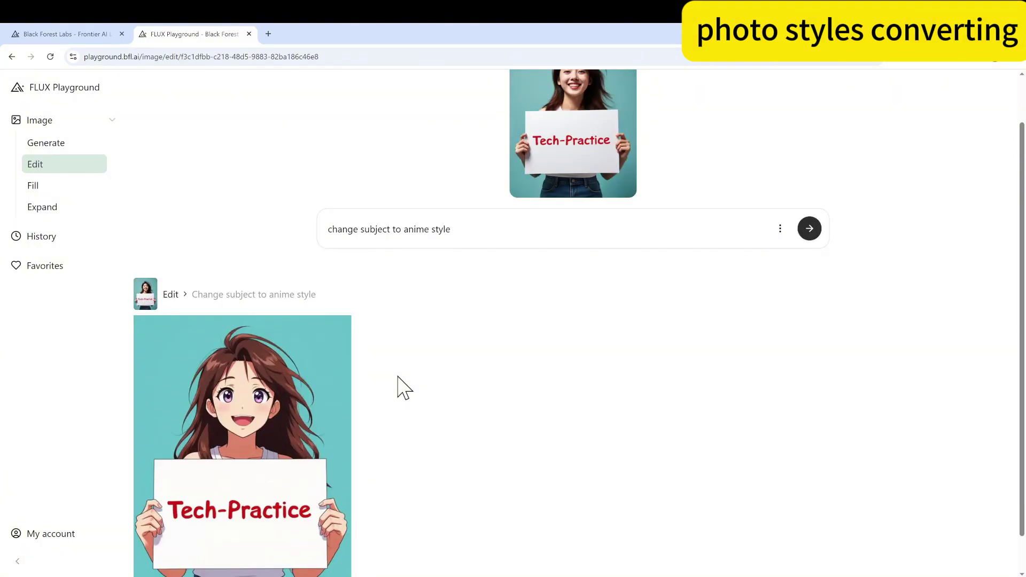
scroll(402, 385, "up", 1)
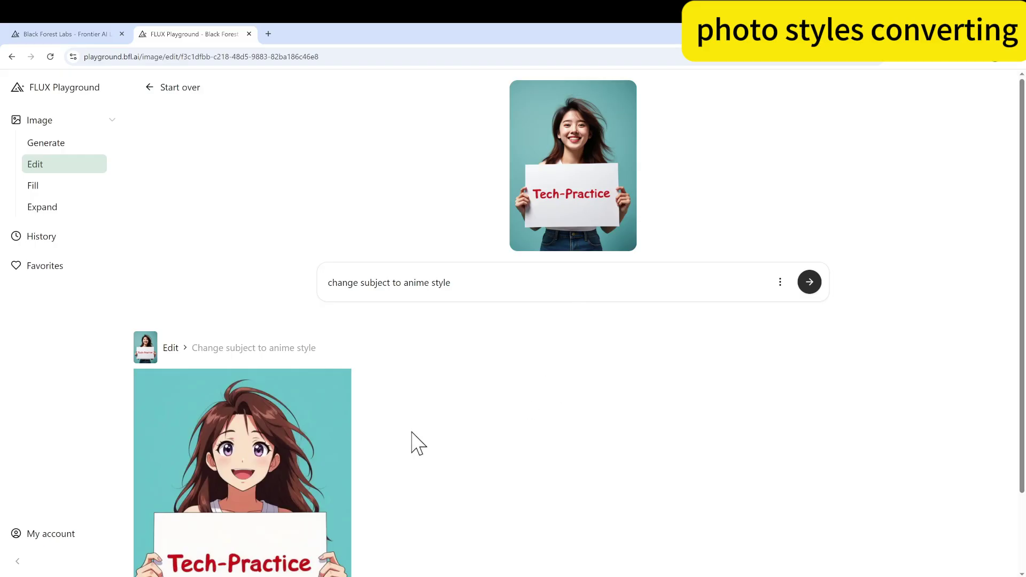
scroll(357, 458, "down", 2)
scroll(470, 431, "down", 1)
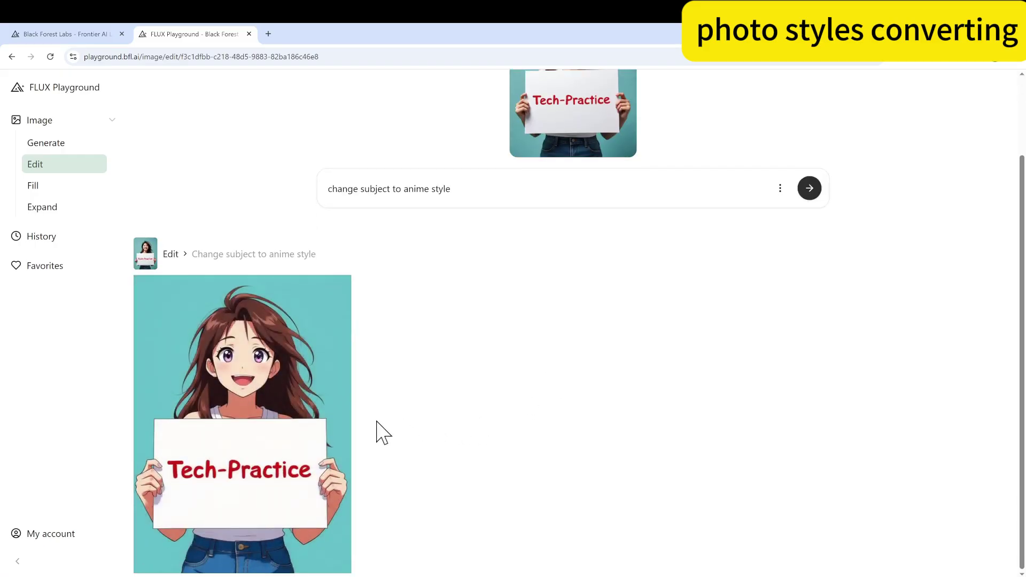
mouse_move(254, 435)
scroll(254, 435, "up", 1)
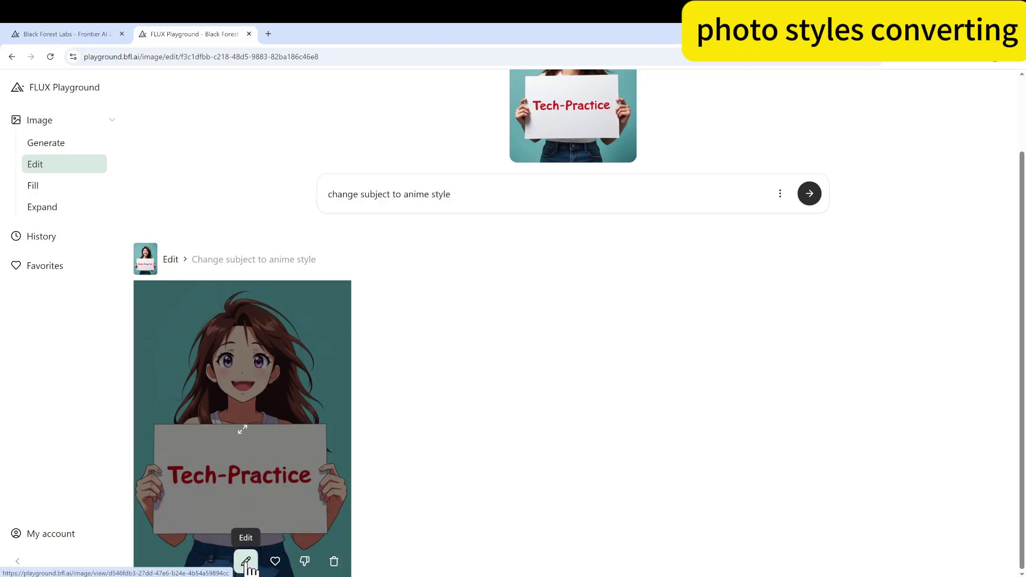
- Edit the anime result with the prompt 'change the style of image from anime to real person photograph'
left_click(246, 561)
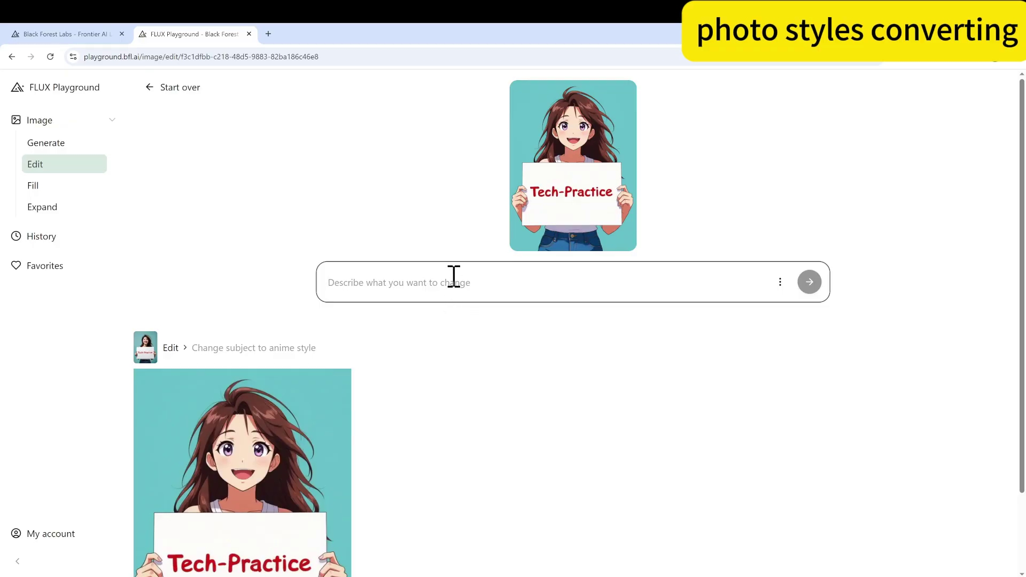
type("change ")
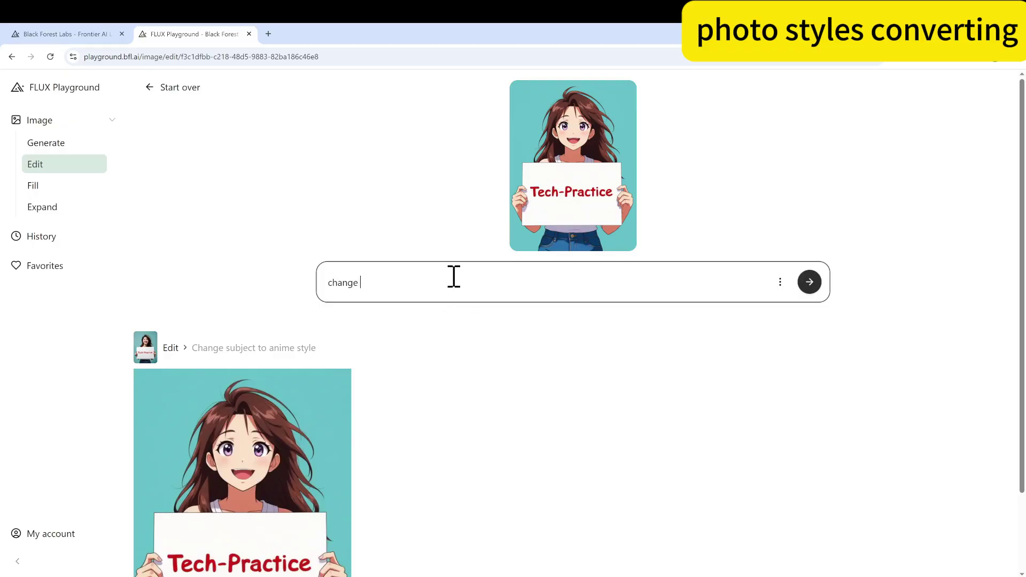
type("the style of image from anime to re")
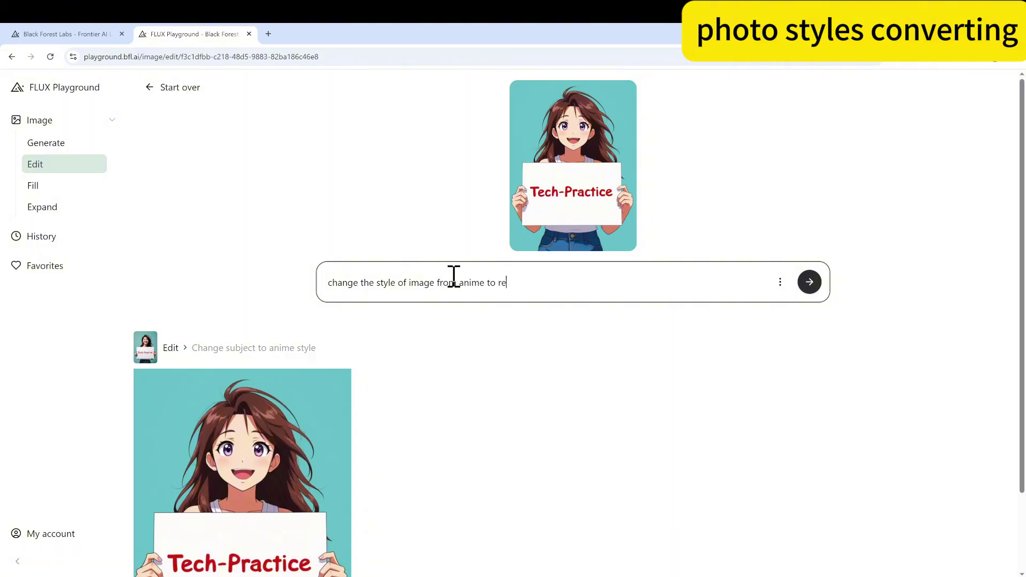
type("al person photograph")
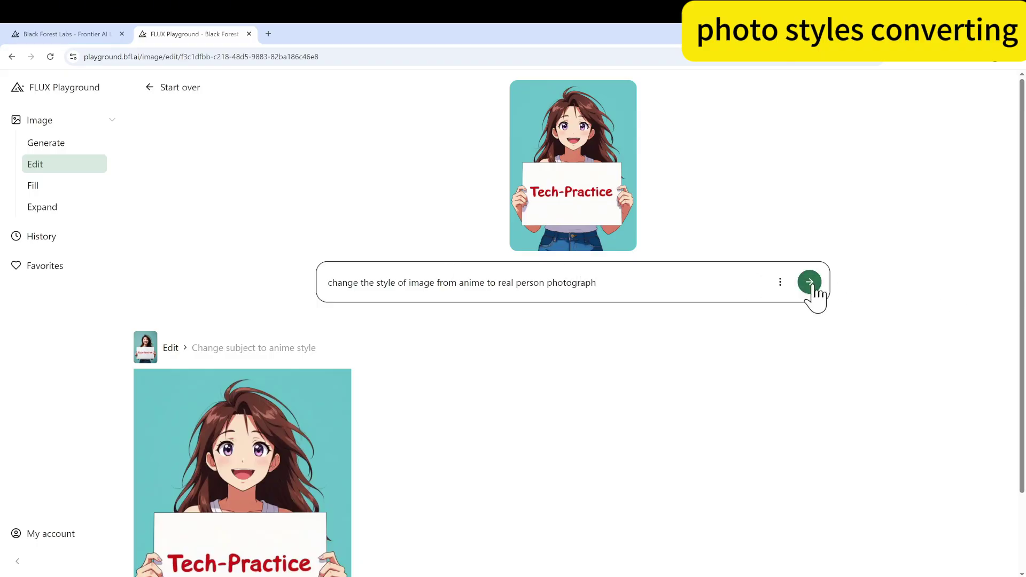
left_click(781, 283)
left_click(781, 283)
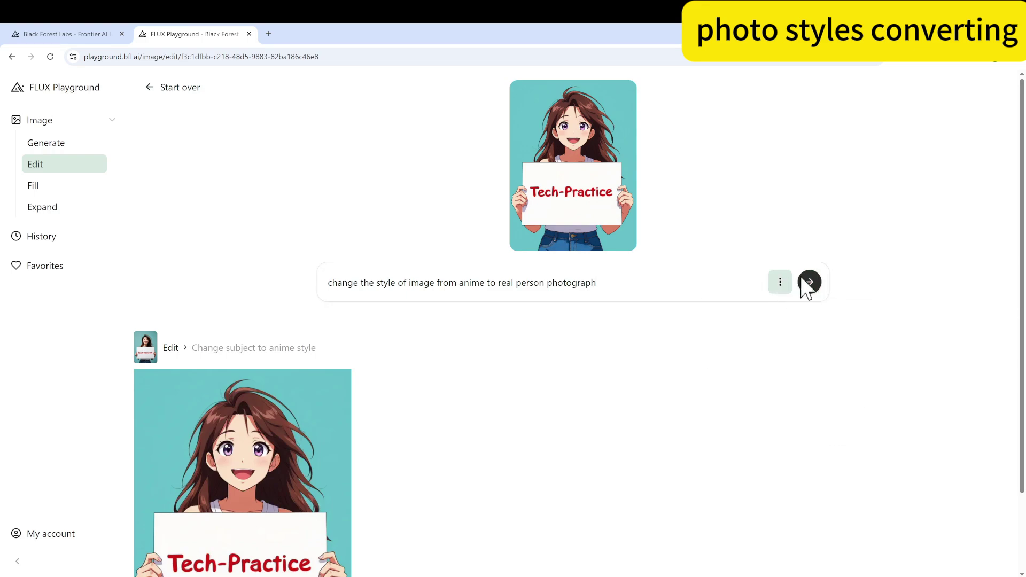
left_click(810, 283)
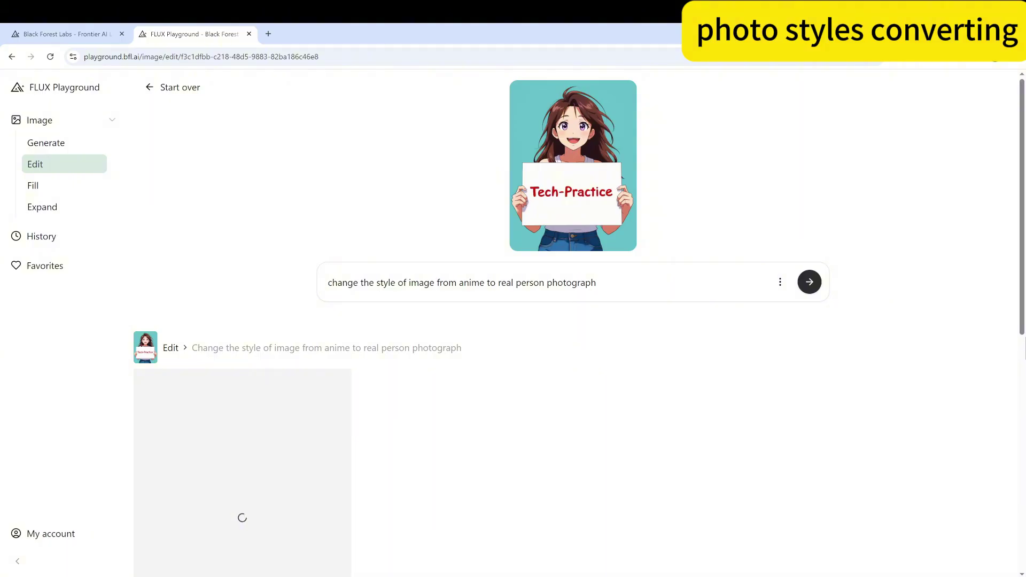
- Scroll through the results to review the realistic photograph version
scroll(923, 344, "down", 6)
scroll(810, 350, "down", 3)
scroll(807, 348, "up", 9)
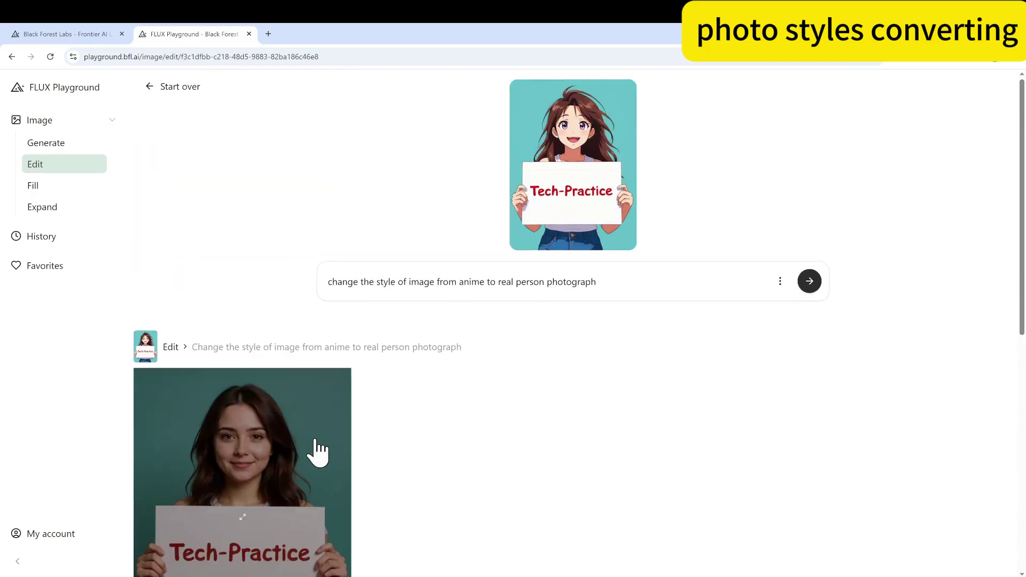
scroll(373, 451, "down", 5)
scroll(386, 446, "up", 6)
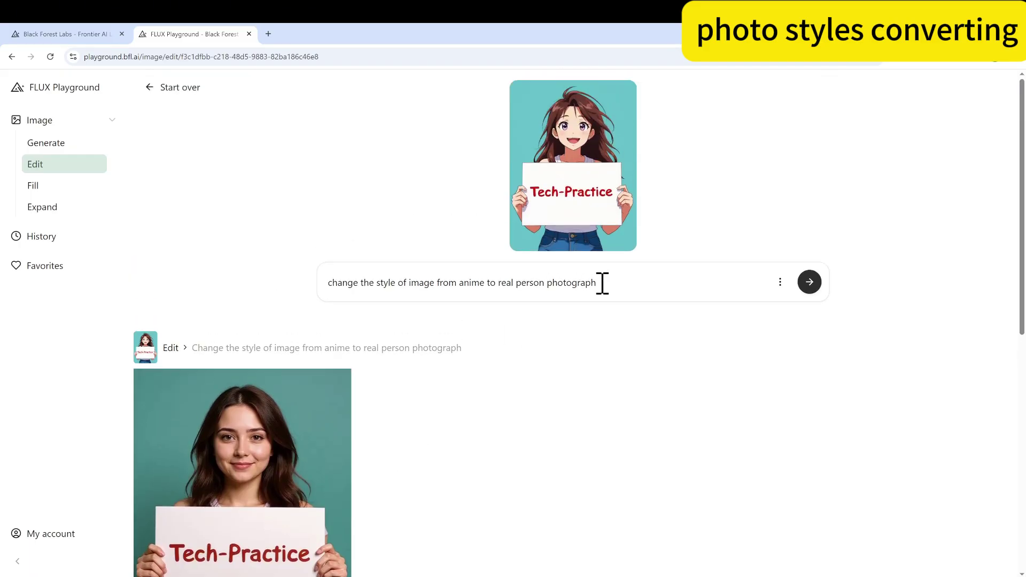
scroll(367, 419, "down", 8)
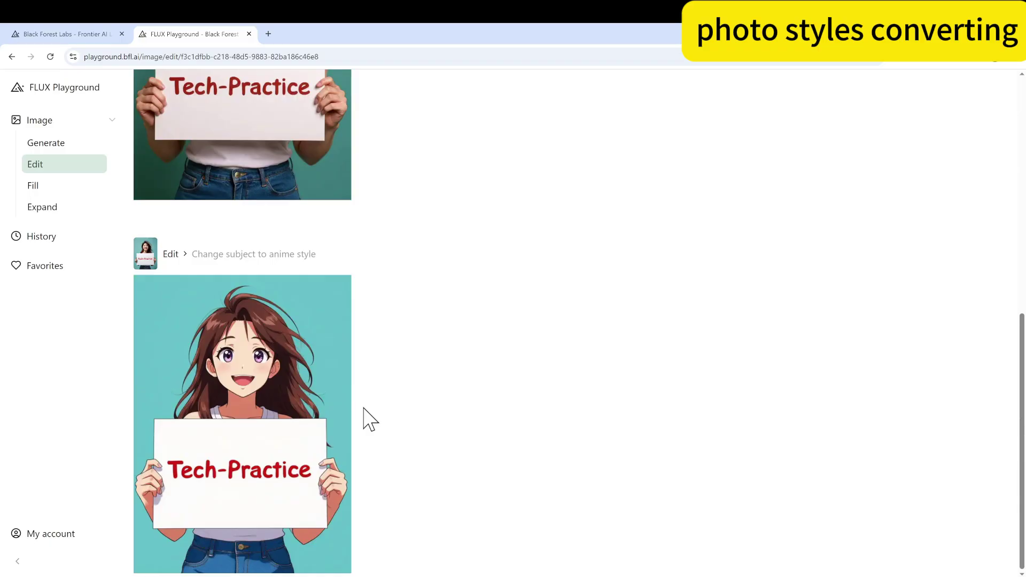
scroll(367, 419, "up", 9)
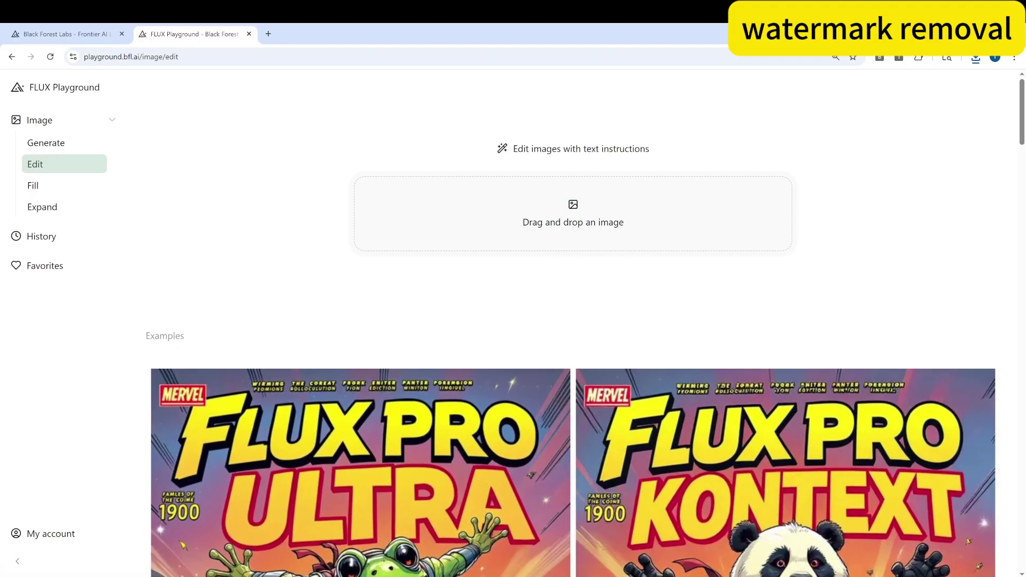
- Drag the ROME pin photo from the photos_original folder into the Edit drop zone
mouse_move(253, 575)
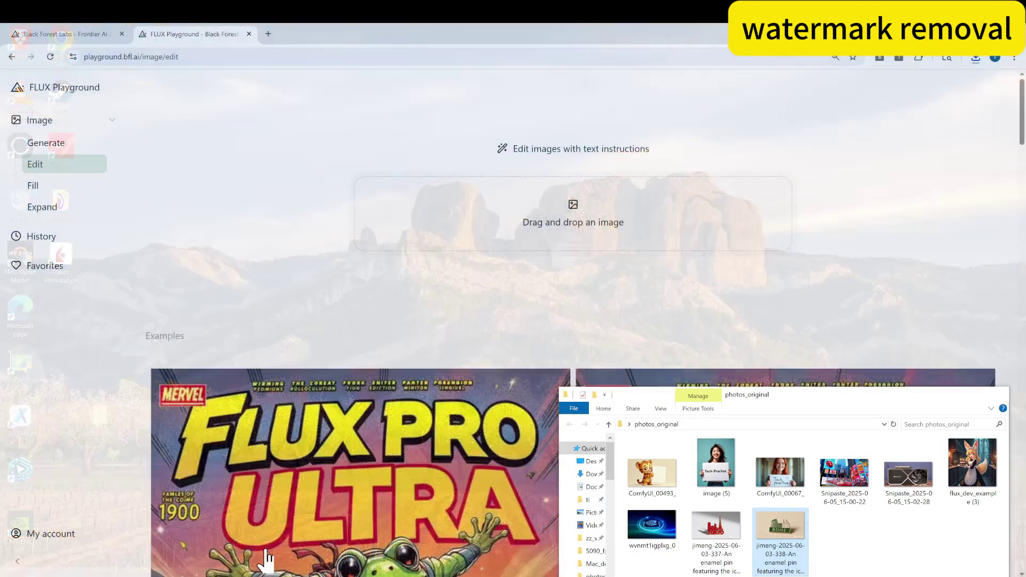
left_click(256, 558)
left_click_drag(780, 526, 559, 233)
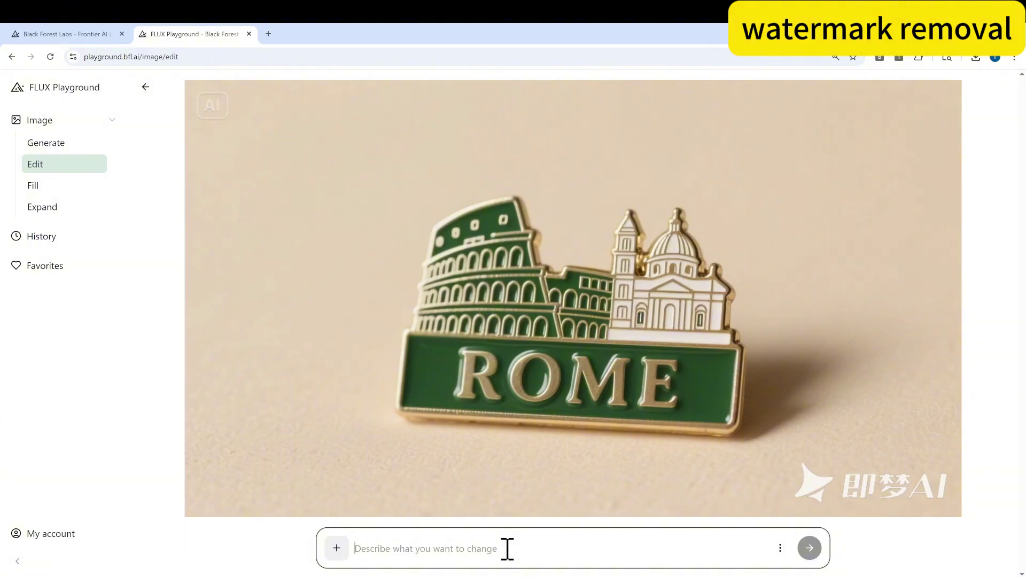
- Request 'remove the watermarks on the top left and bottom right location' with batch size 1
type("r")
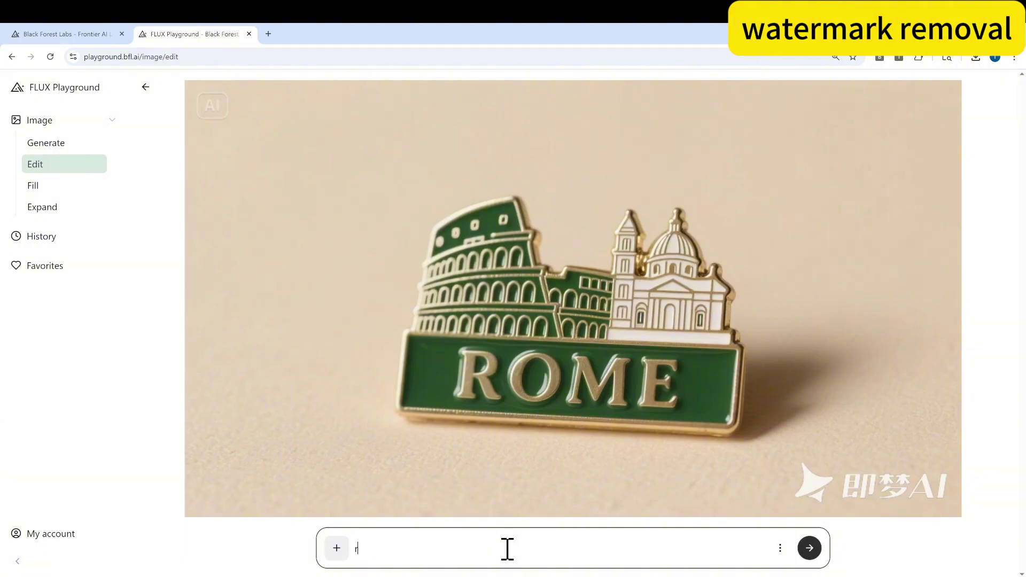
type("emove the watermarks on the ")
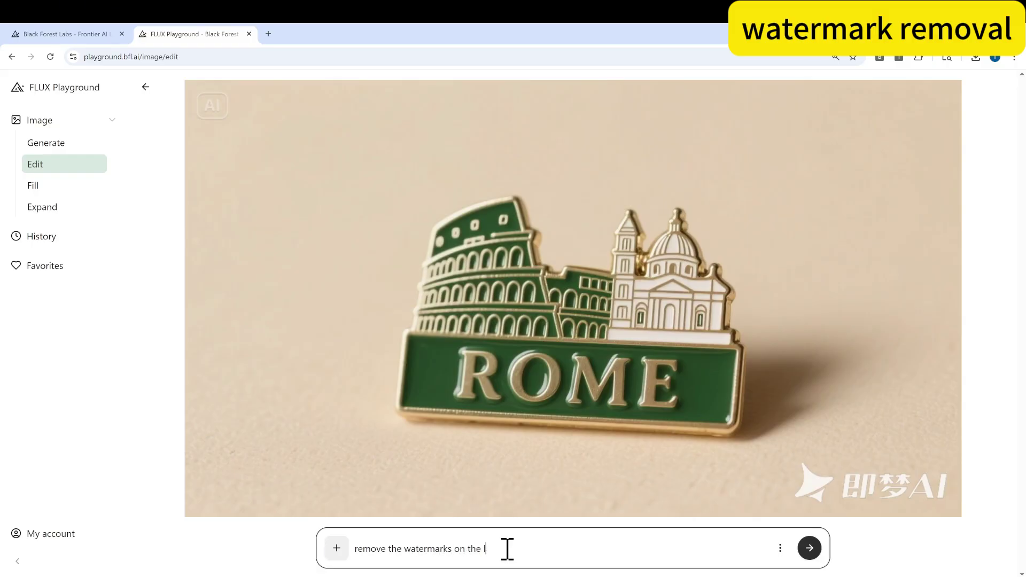
type("top left and bottom right location")
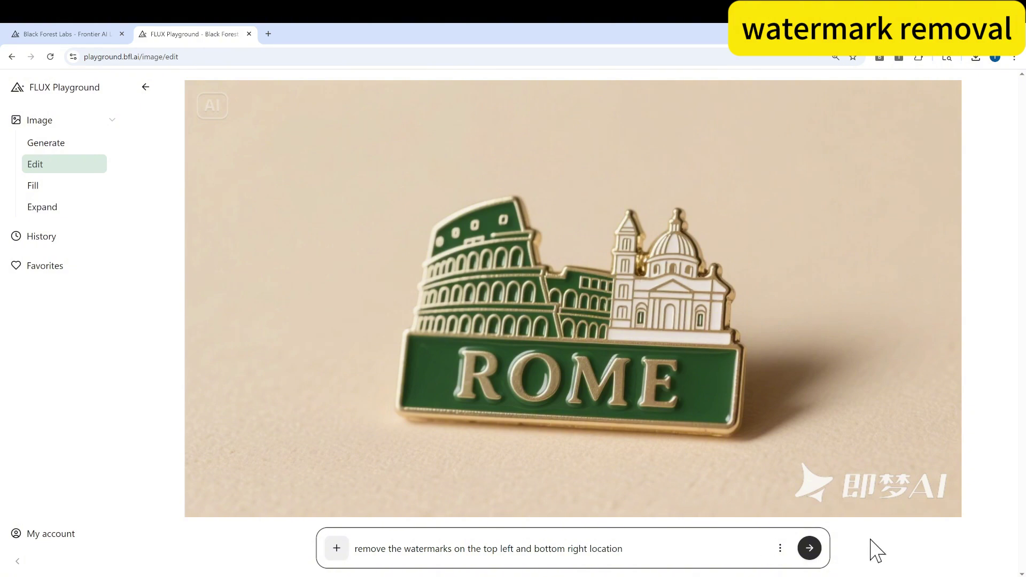
left_click(780, 548)
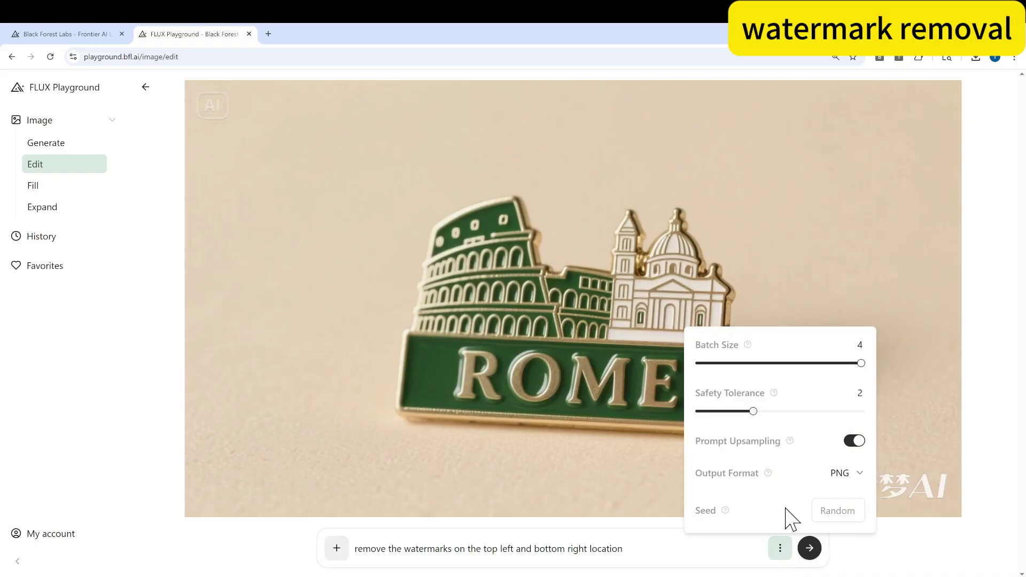
mouse_move(748, 346)
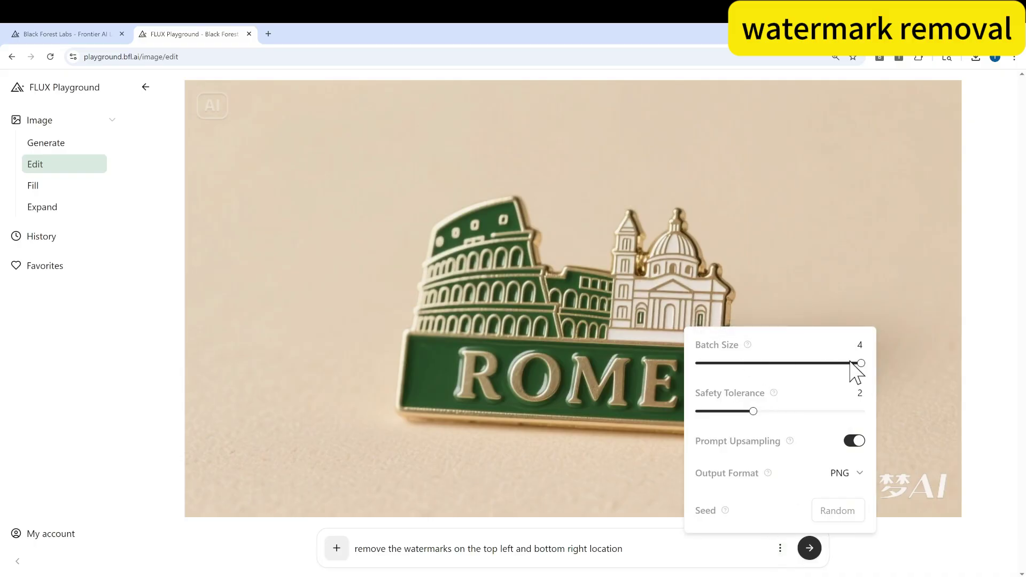
left_click_drag(861, 364, 698, 367)
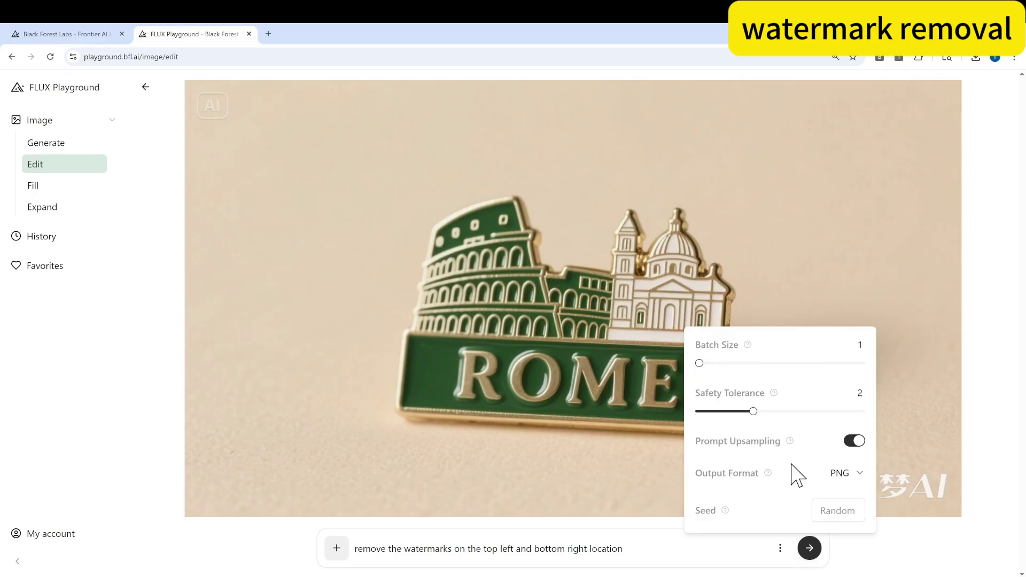
left_click(705, 550)
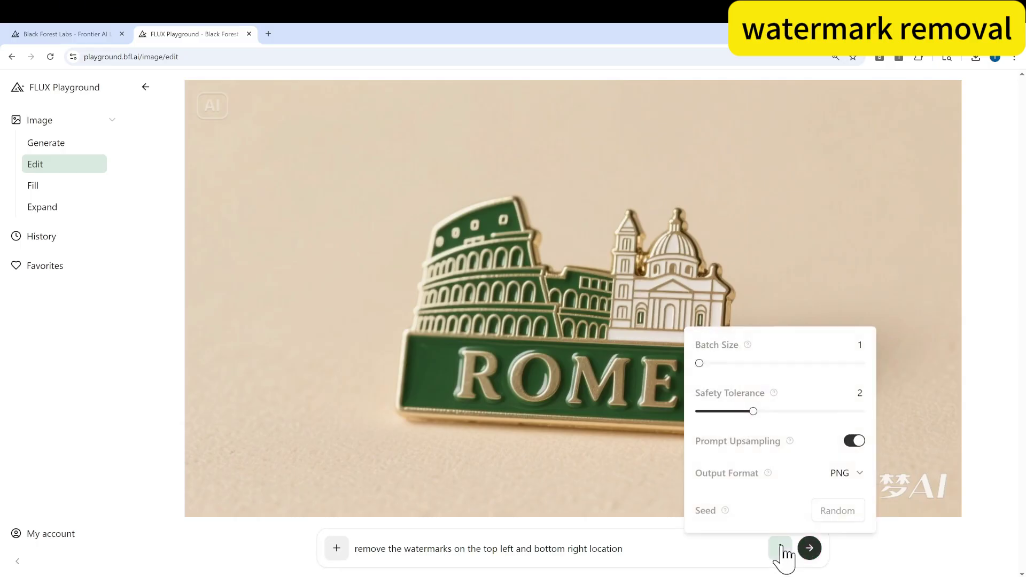
left_click(809, 547)
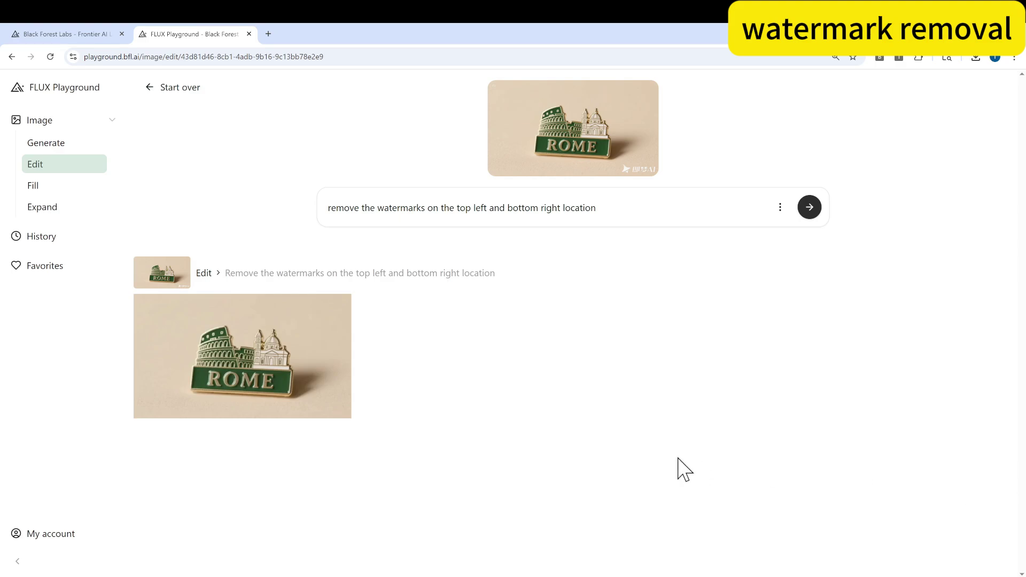
- Inspect the watermark-free pin result full size, then set it as the edit source
mouse_move(299, 378)
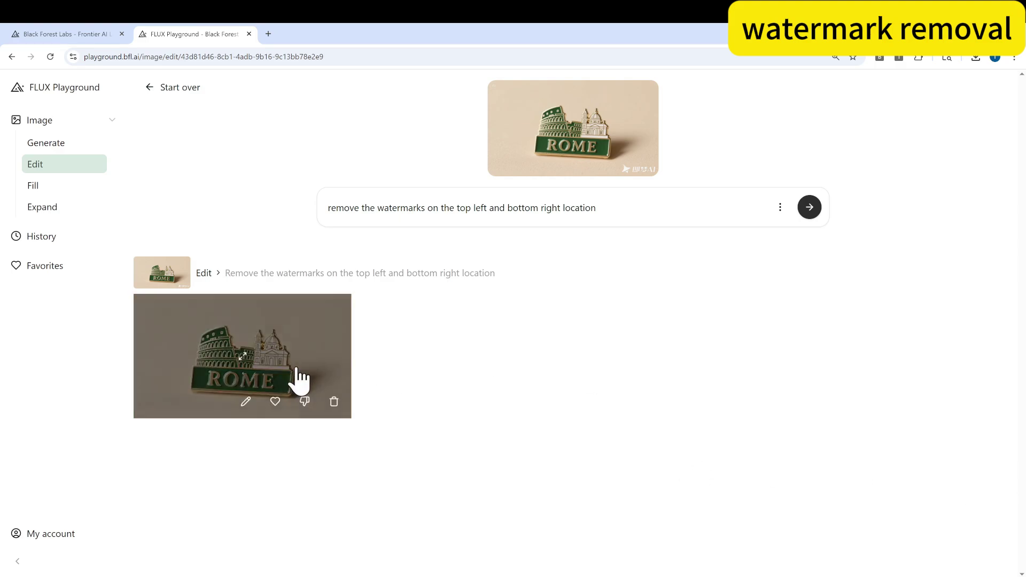
left_click(243, 357)
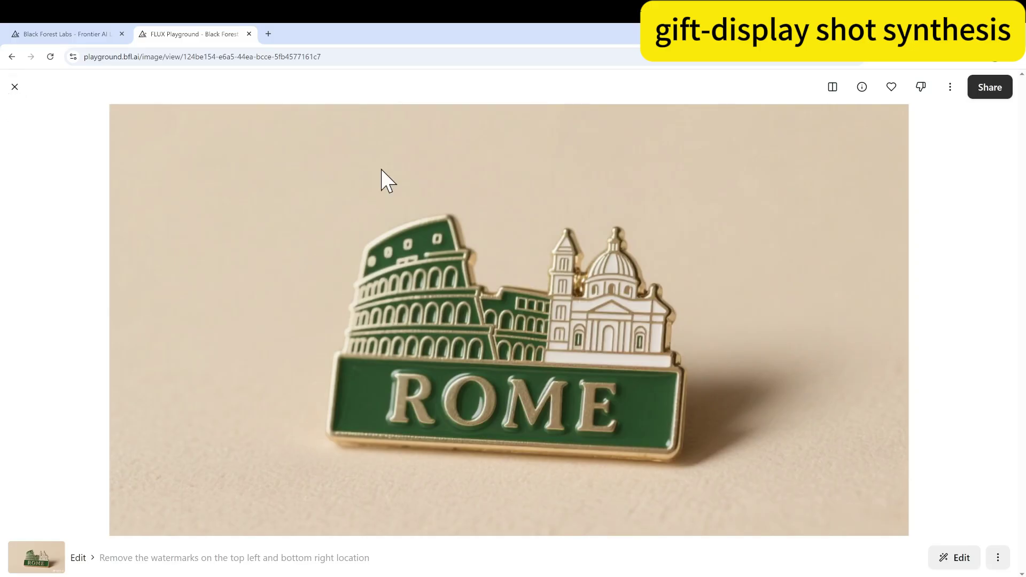
left_click(15, 87)
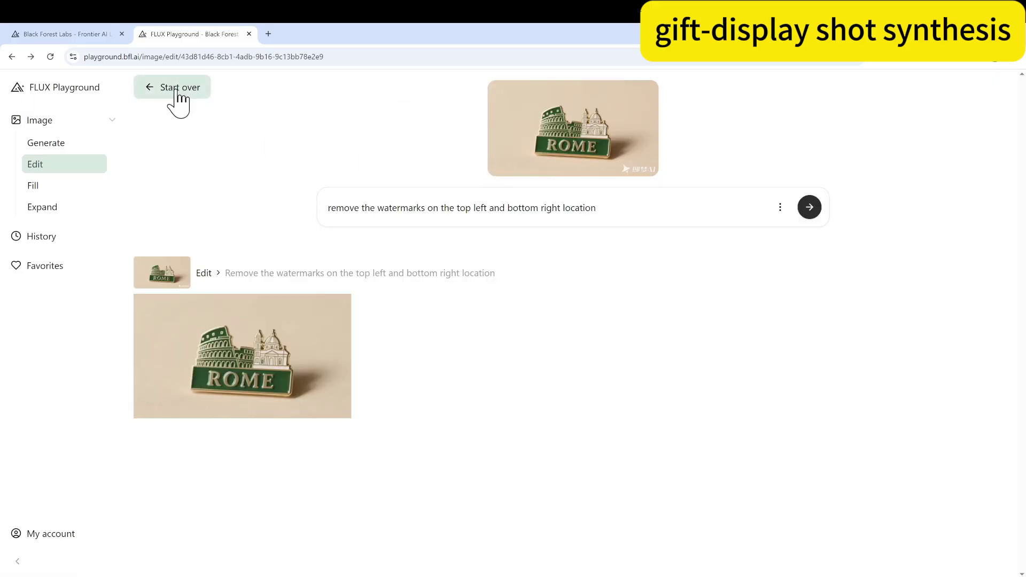
mouse_move(325, 304)
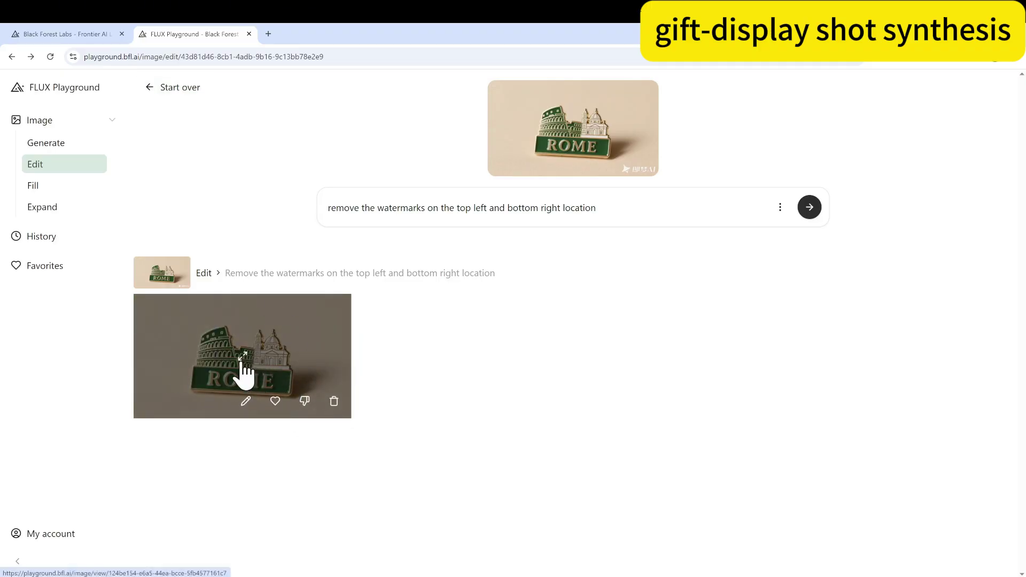
left_click(246, 401)
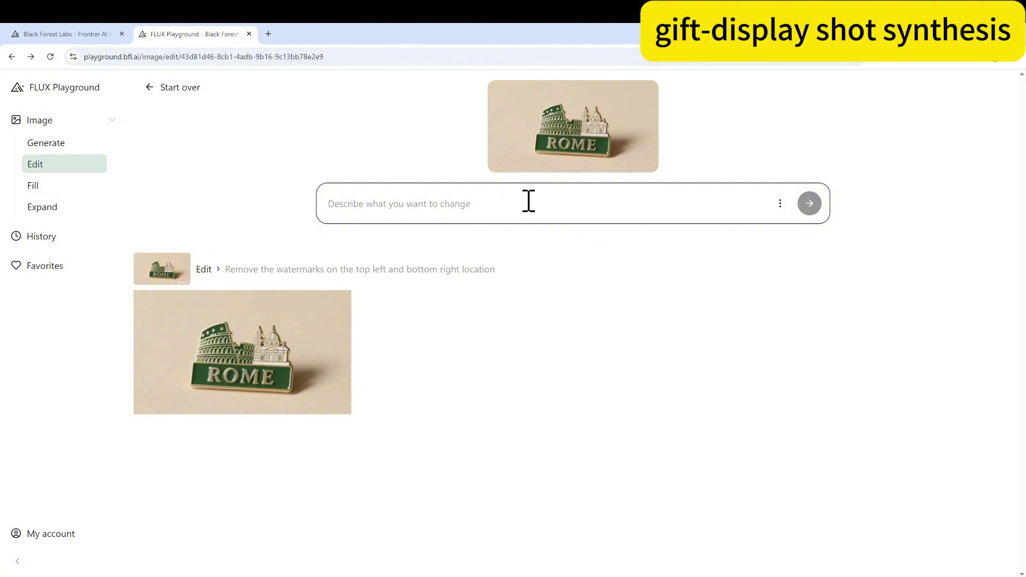
- Generate 'a person hold the pin' and view the man holding the pin full size
type("a ")
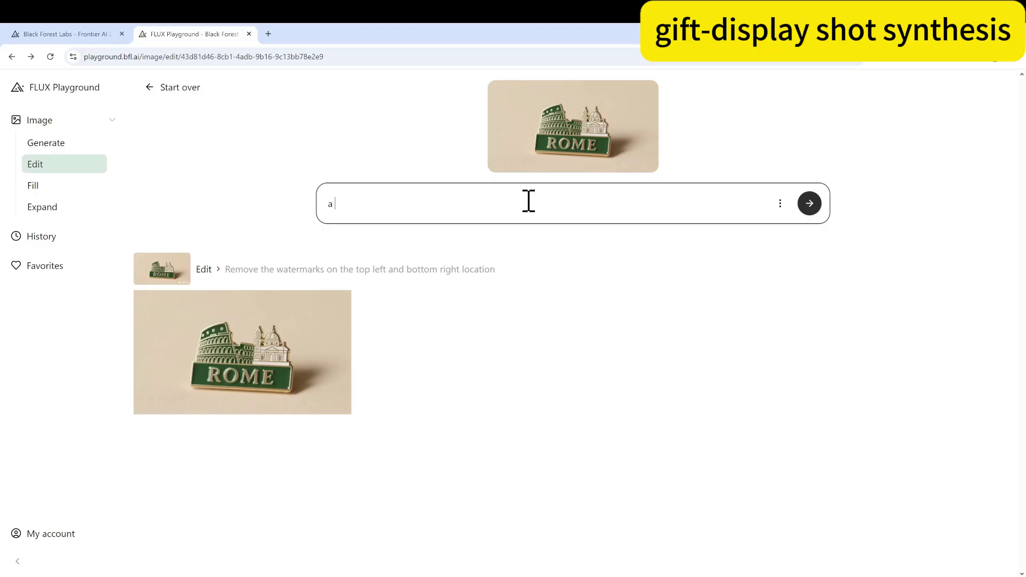
type("person hold the pin")
left_click(808, 206)
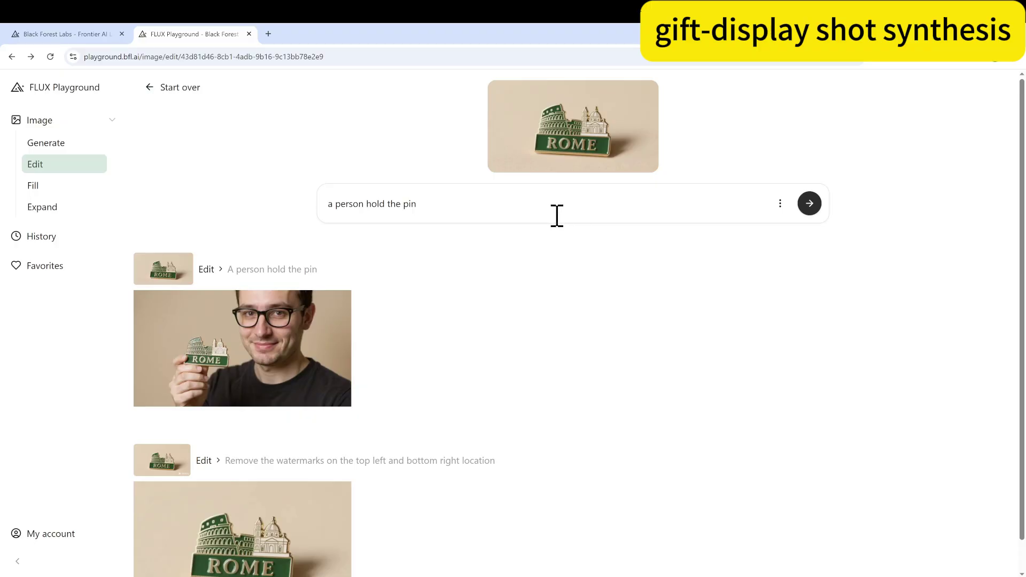
mouse_move(245, 344)
left_click(245, 353)
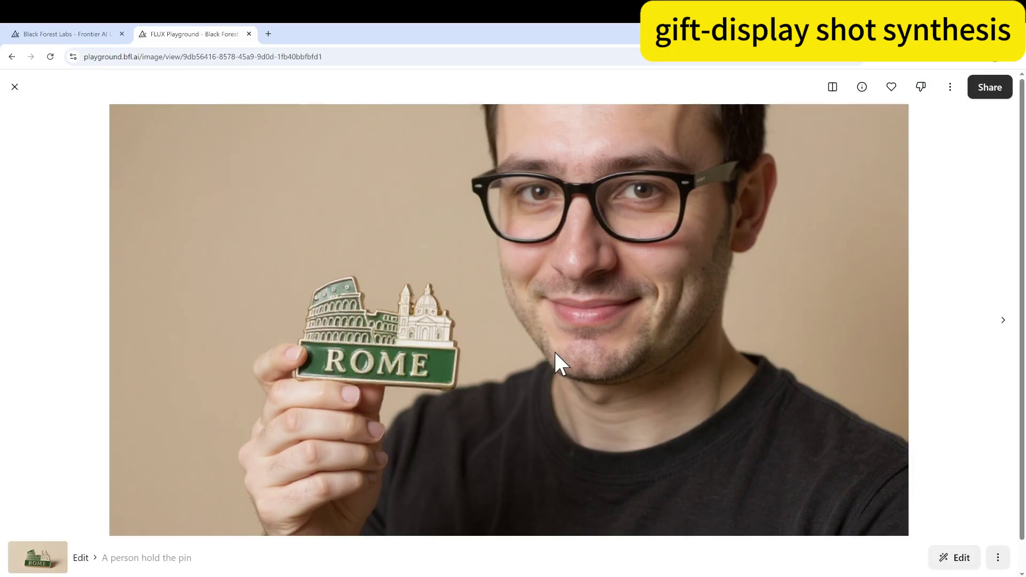
left_click(14, 87)
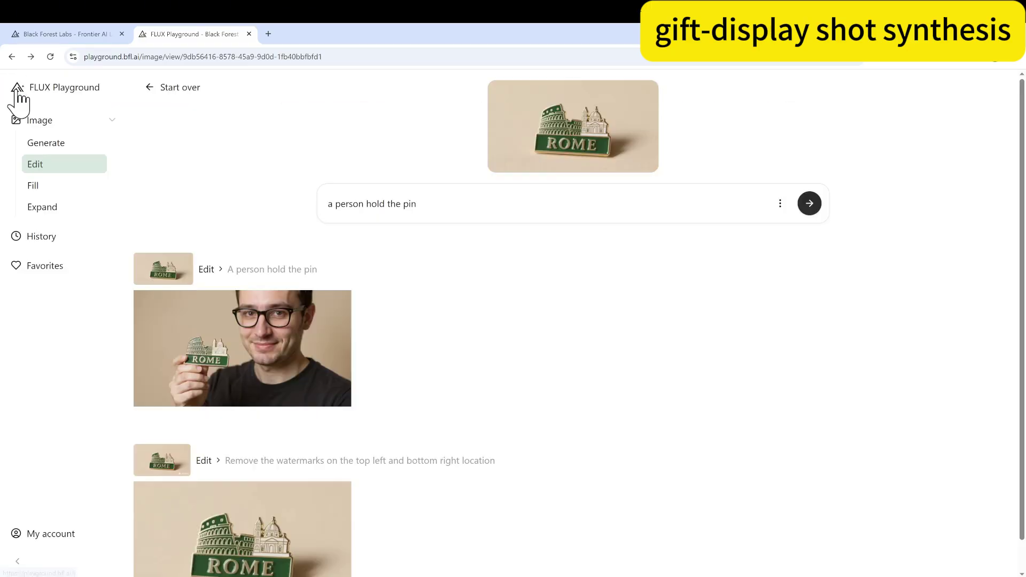
left_click(244, 359)
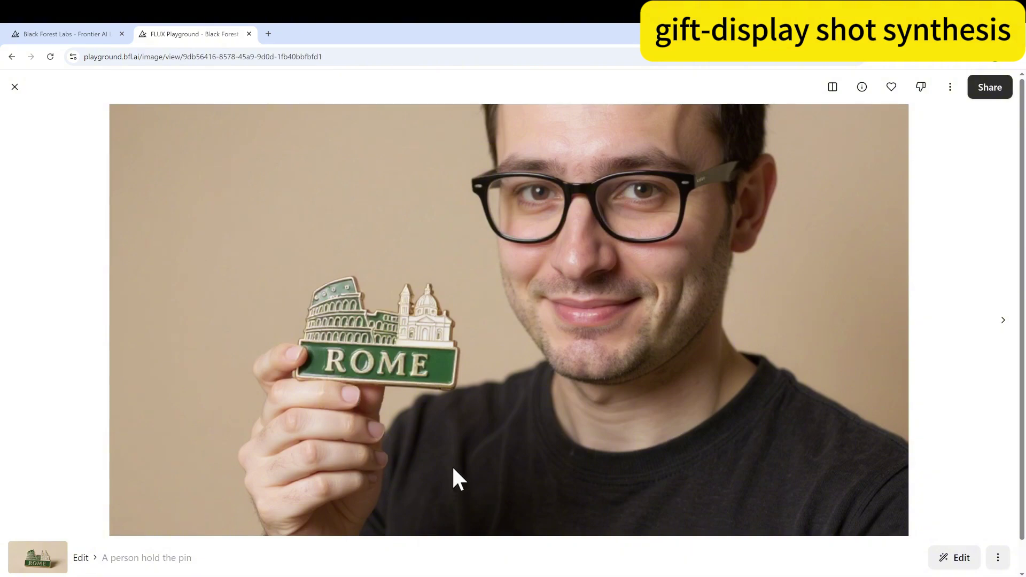
- Change the prompt to 'a women hold the pin' and regenerate the edit
left_click(11, 57)
left_click_drag(363, 203, 329, 204)
type("a w")
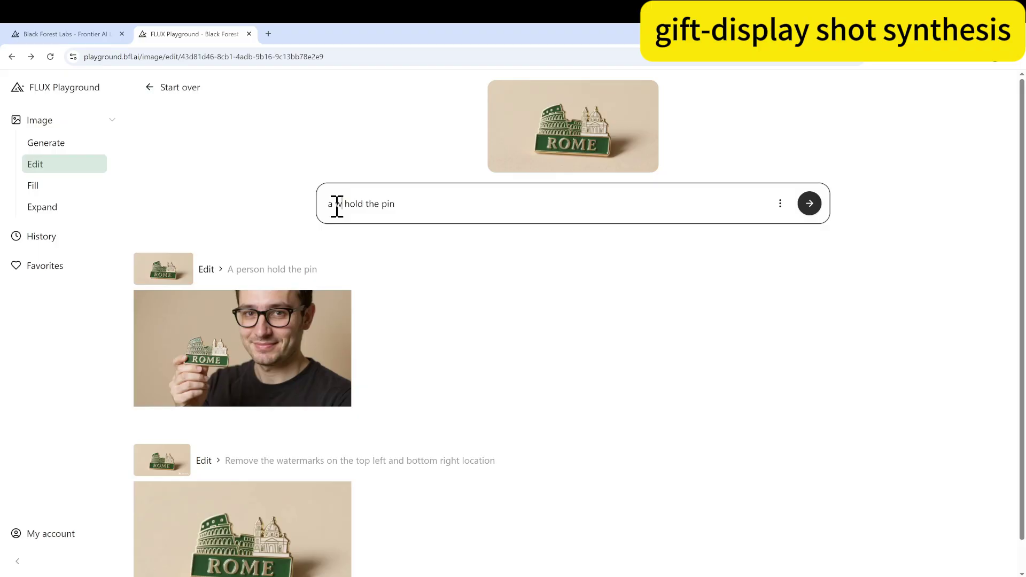
type("omen")
left_click(810, 210)
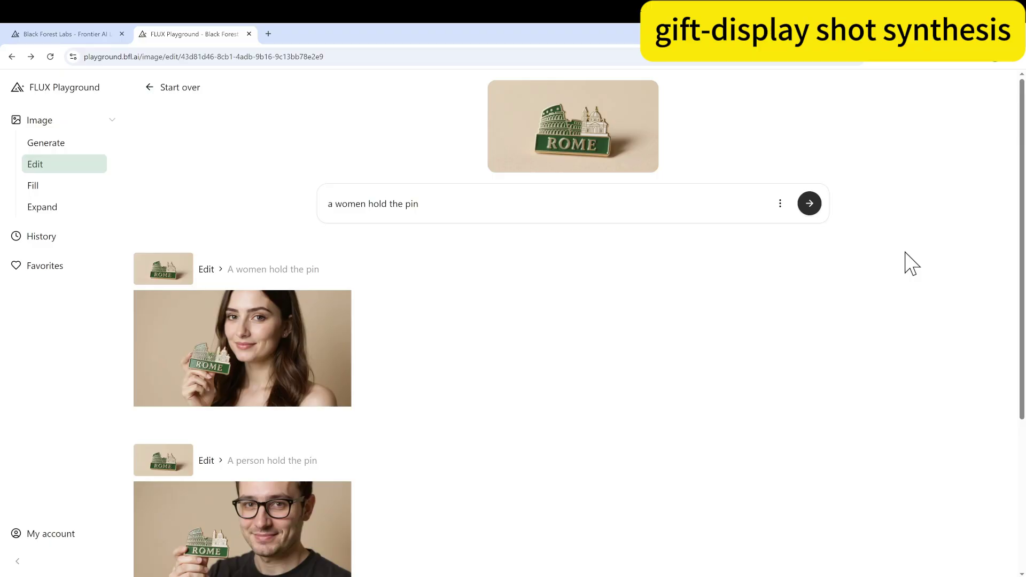
- View the woman holding the pin full size, then open the My account menu
scroll(448, 369, "down", 1)
mouse_move(254, 327)
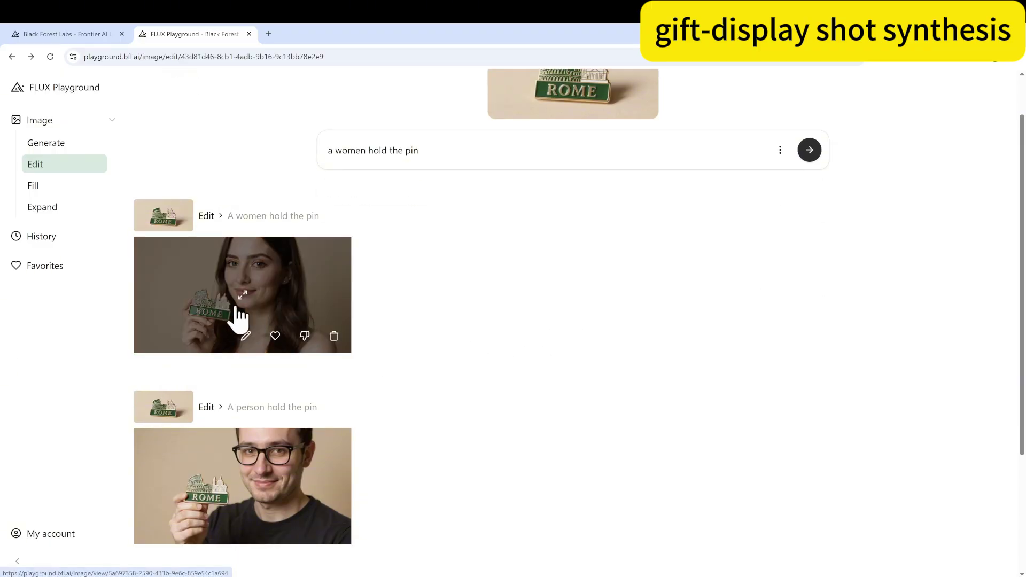
left_click(248, 307)
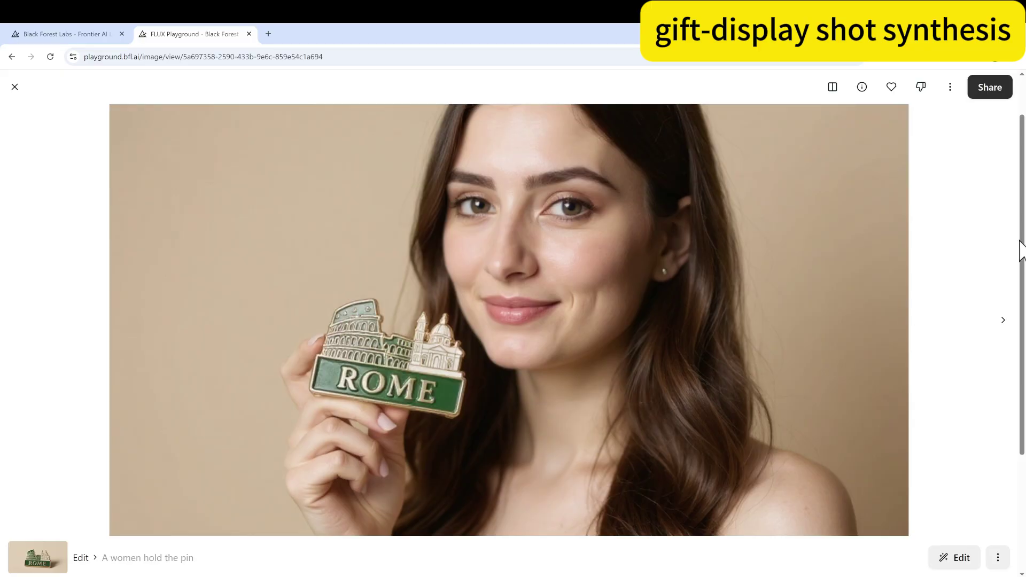
left_click(15, 87)
scroll(380, 291, "up", 1)
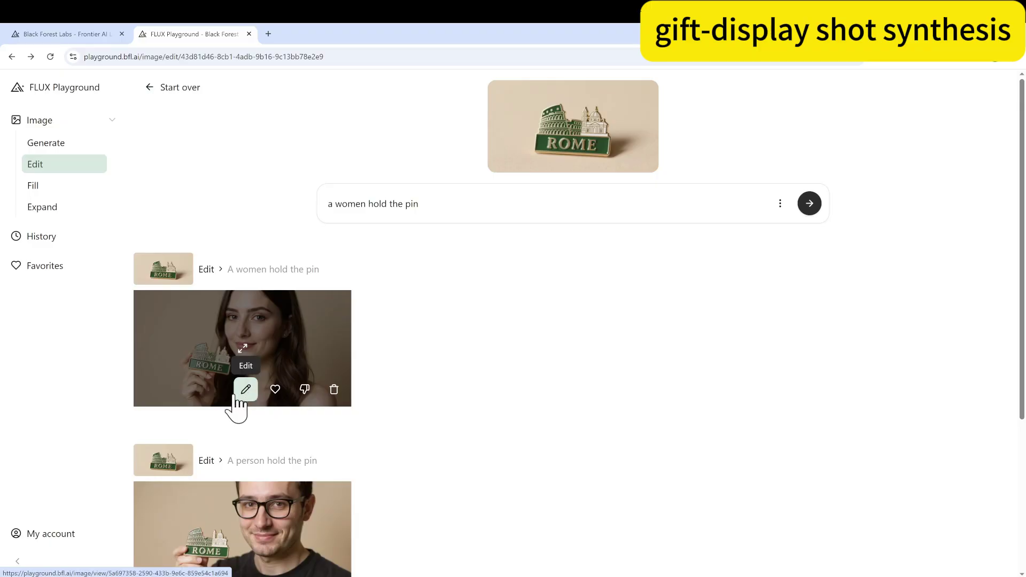
left_click(62, 534)
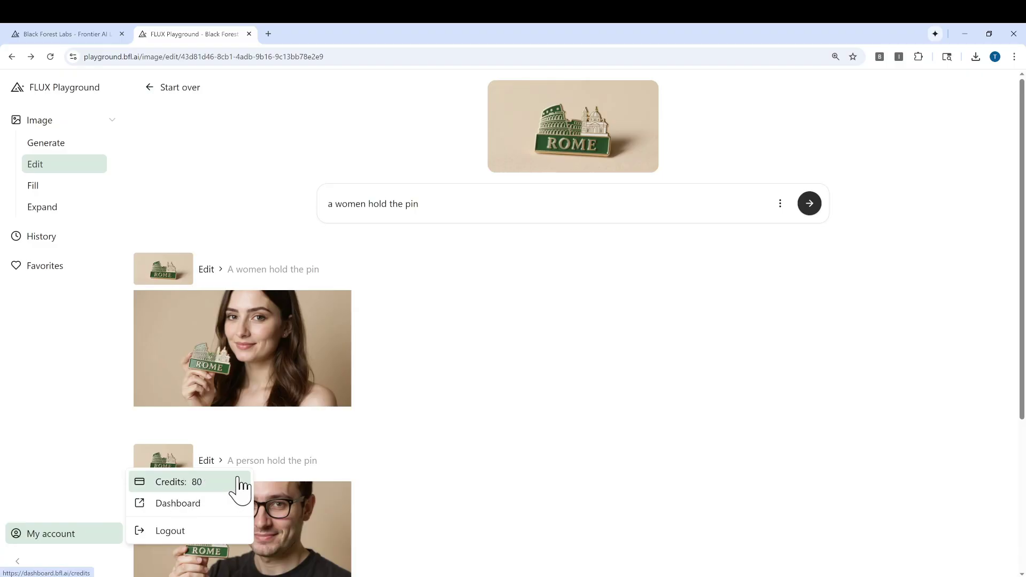
- Close the account menu showing 80 credits and scroll through the two pin results
left_click(523, 381)
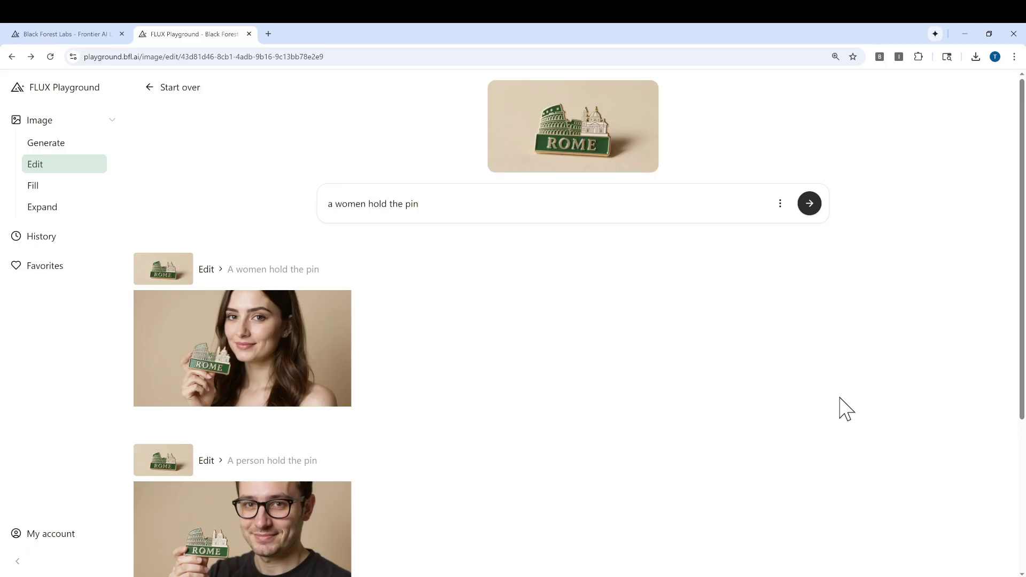
scroll(843, 409, "down", 4)
scroll(843, 409, "up", 4)
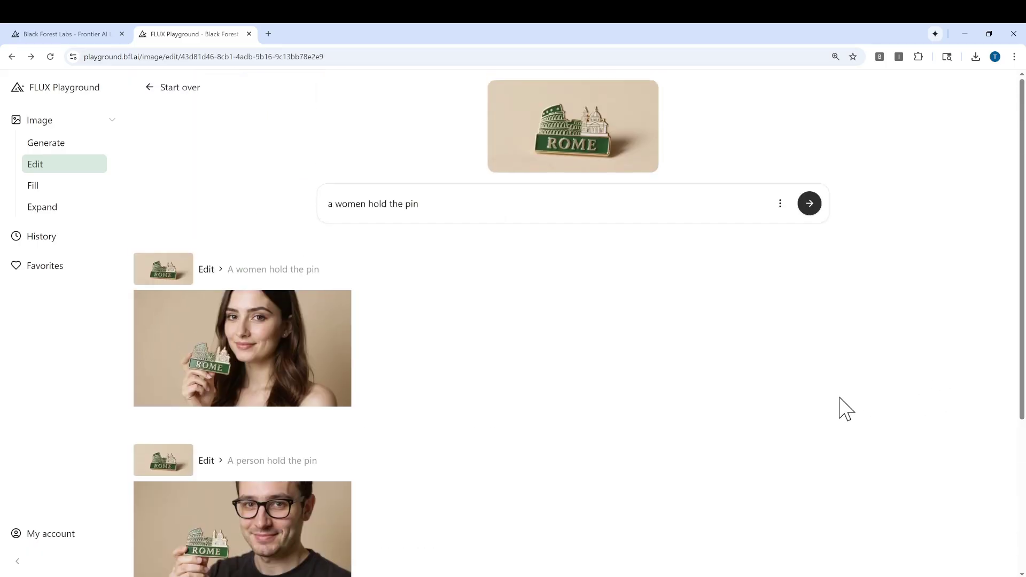